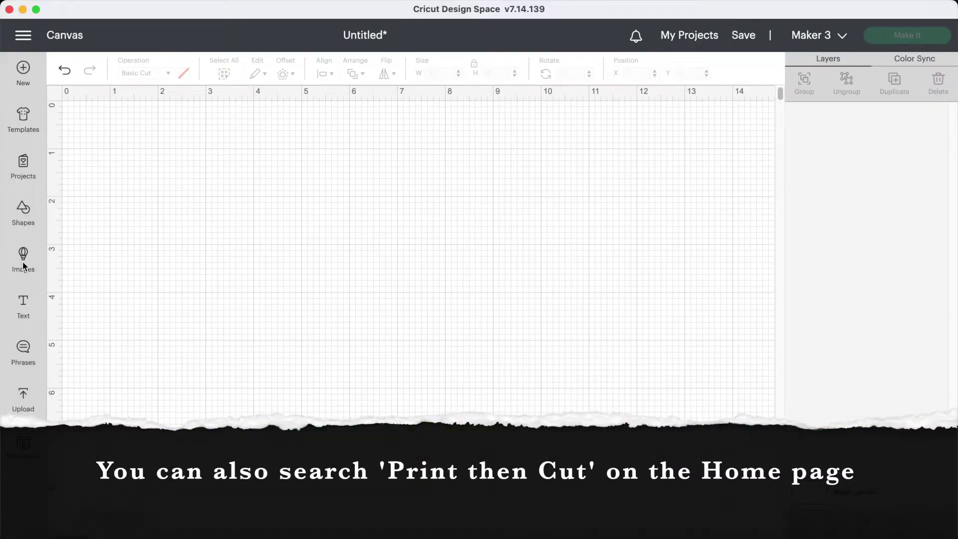
Step: Browse the full Cricut image library filtered to Print then Cut images
click(23, 259)
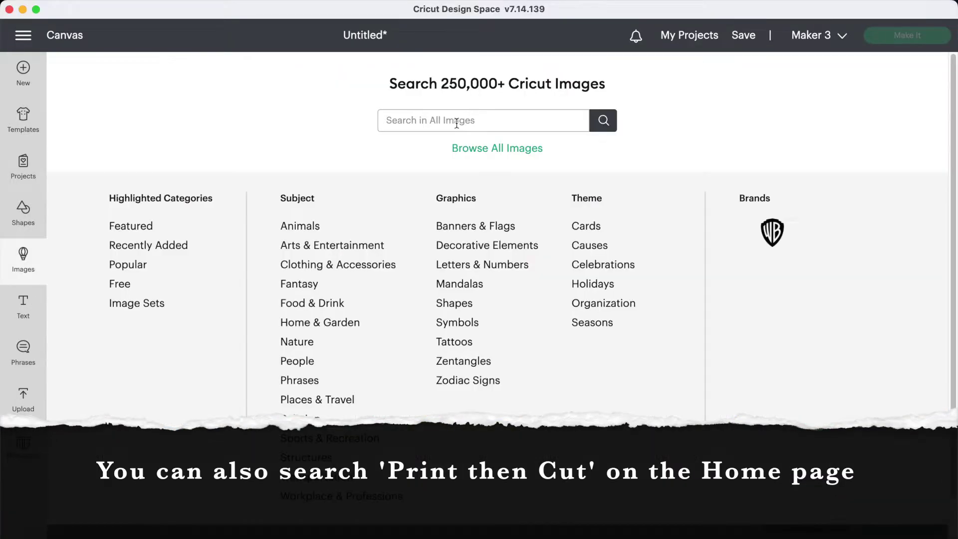
click(491, 153)
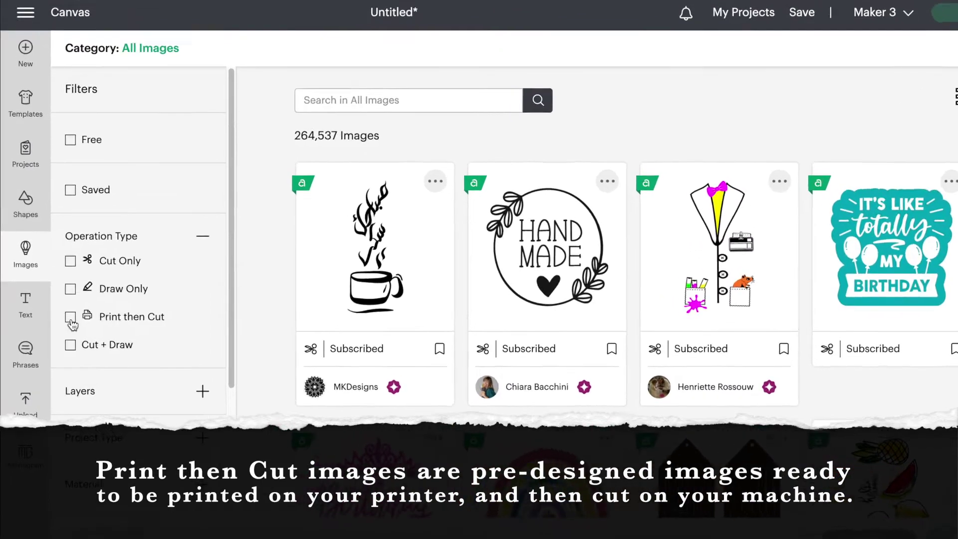
click(65, 317)
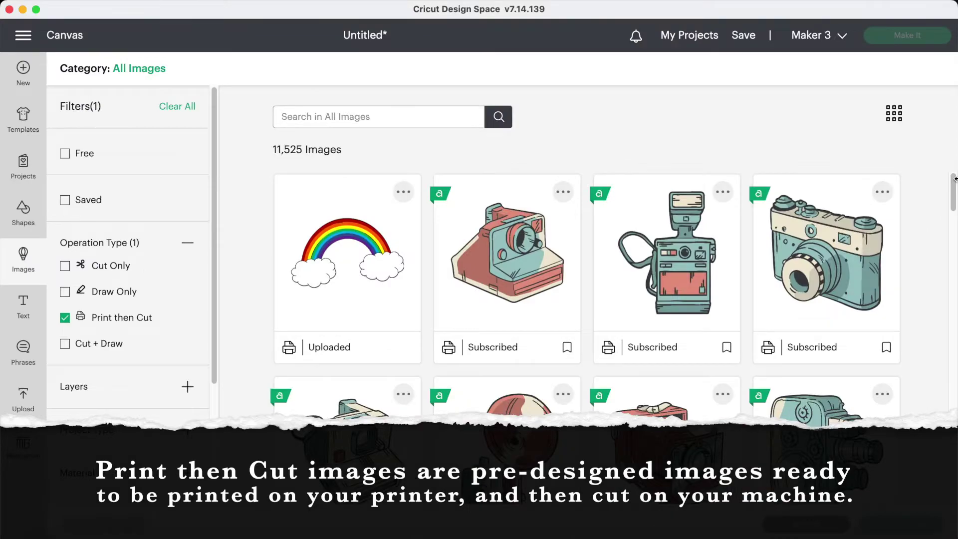
Step: Find the floral Letter D With Flowers image and add it to the canvas
scroll(587, 294, down, 5)
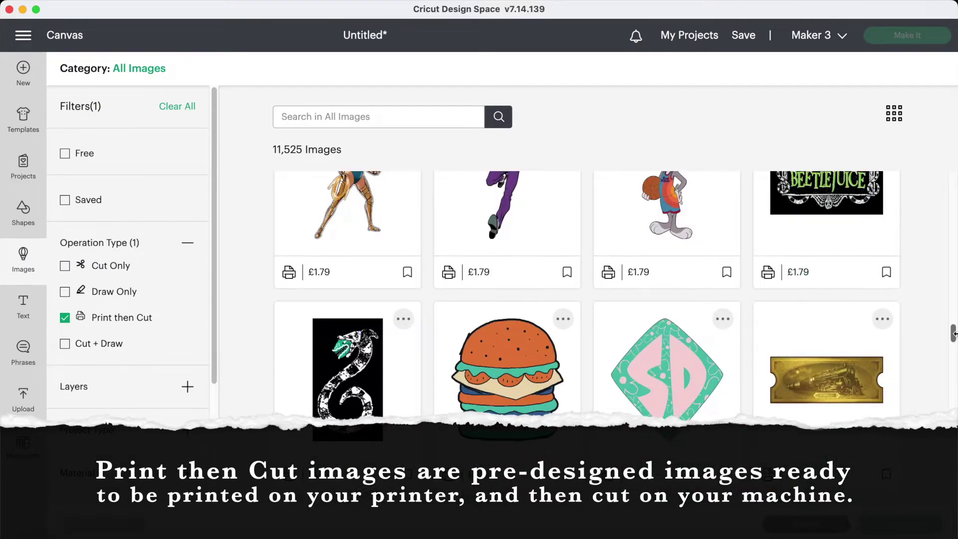
drag(954, 334, 953, 399)
scroll(587, 295, down, 15)
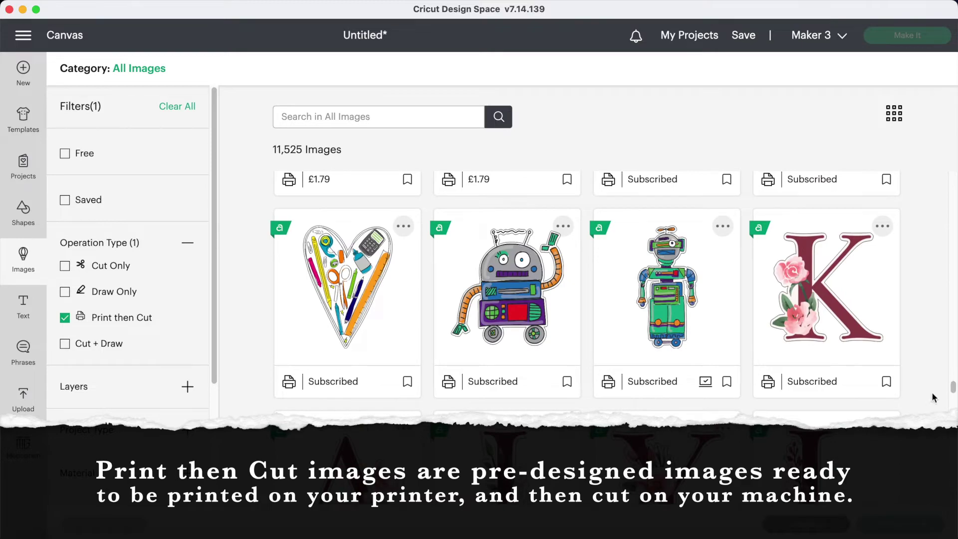
scroll(954, 390, down, 12)
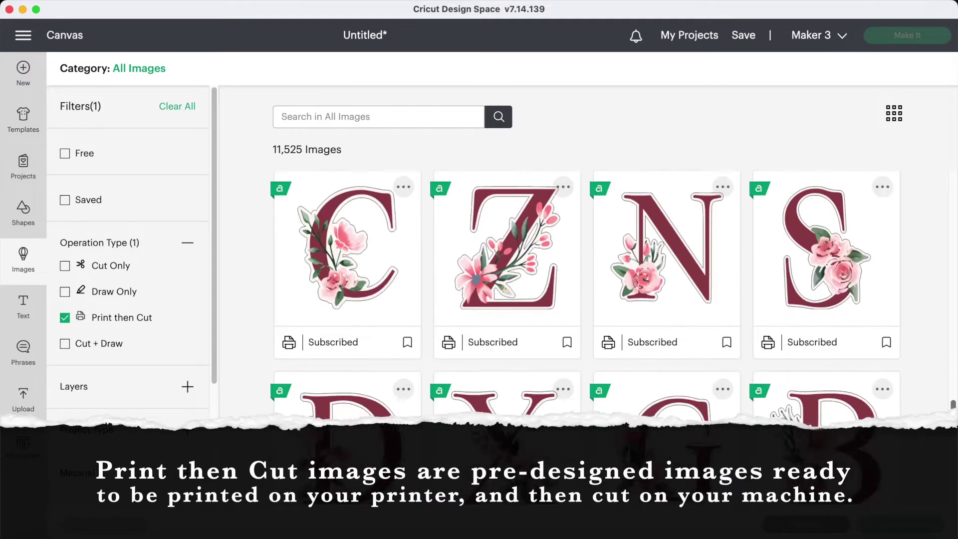
scroll(587, 295, up, 4)
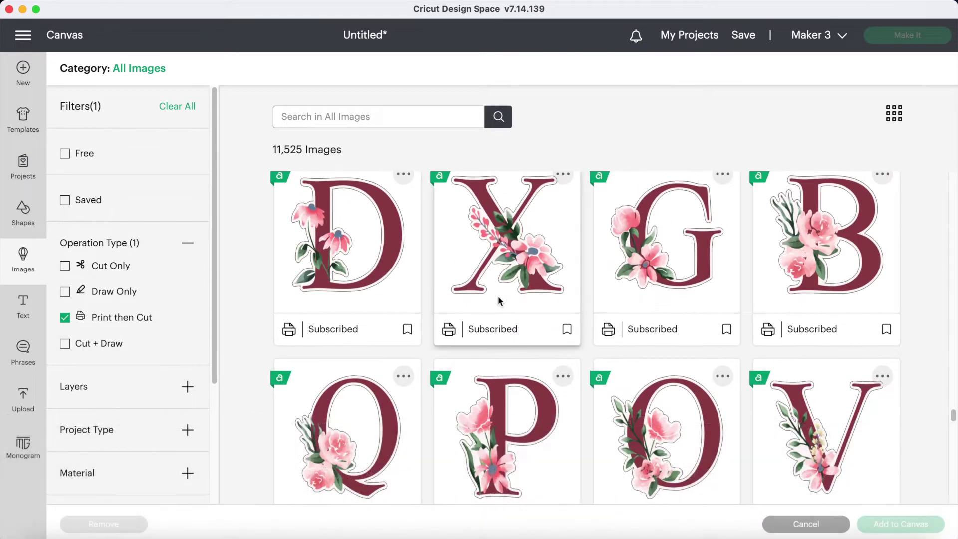
click(366, 251)
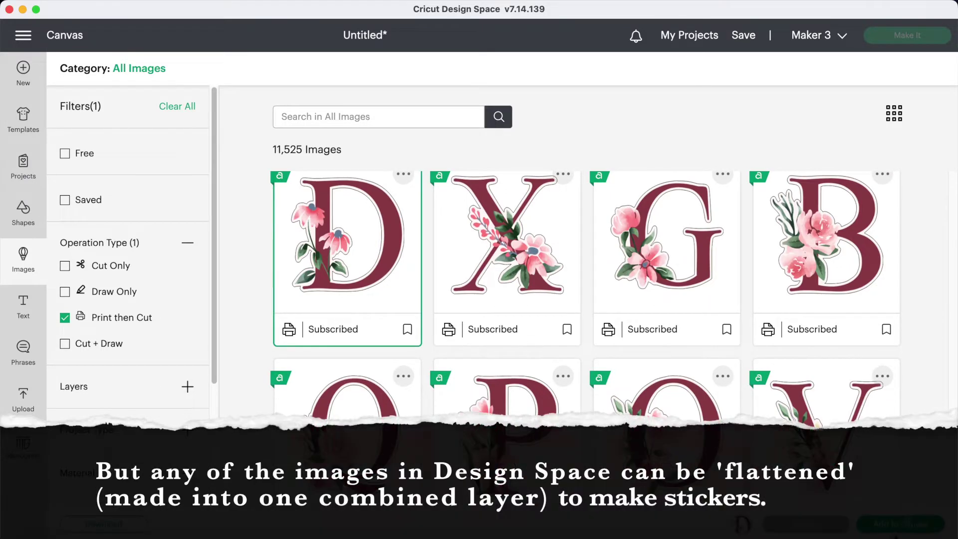
double_click(328, 260)
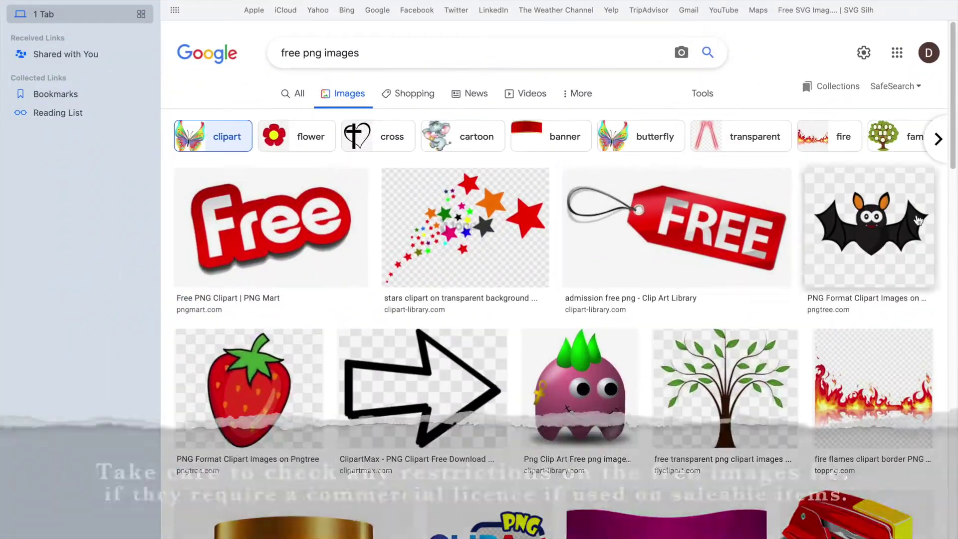
Step: Open the ClipartMax source page for the free rainbow-with-clouds clipart from Google Images
scroll(918, 220, down, 15)
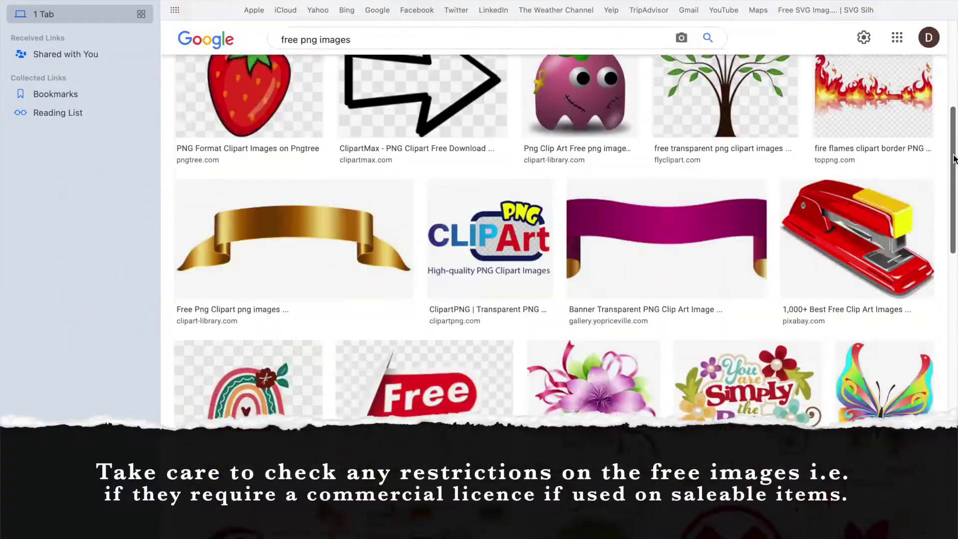
scroll(554, 240, down, 4)
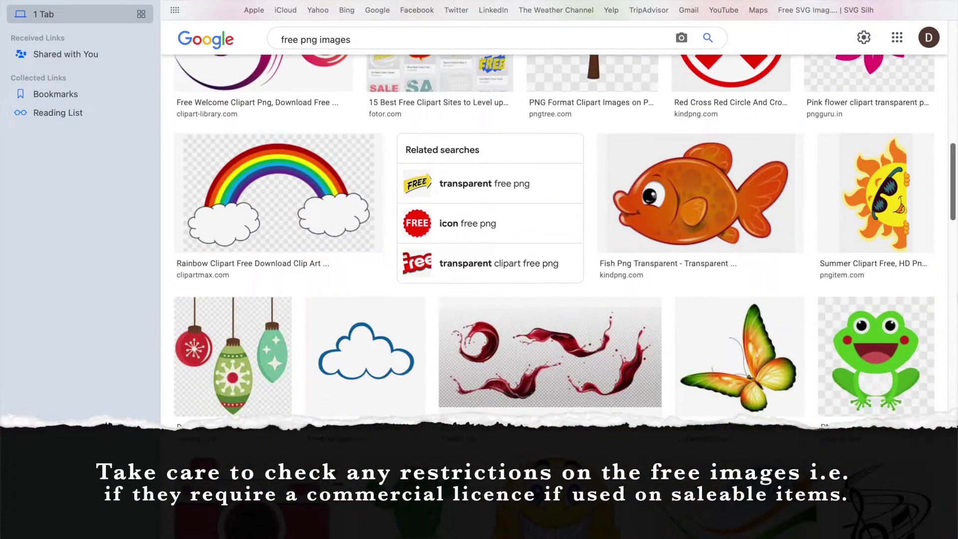
click(342, 210)
click(825, 207)
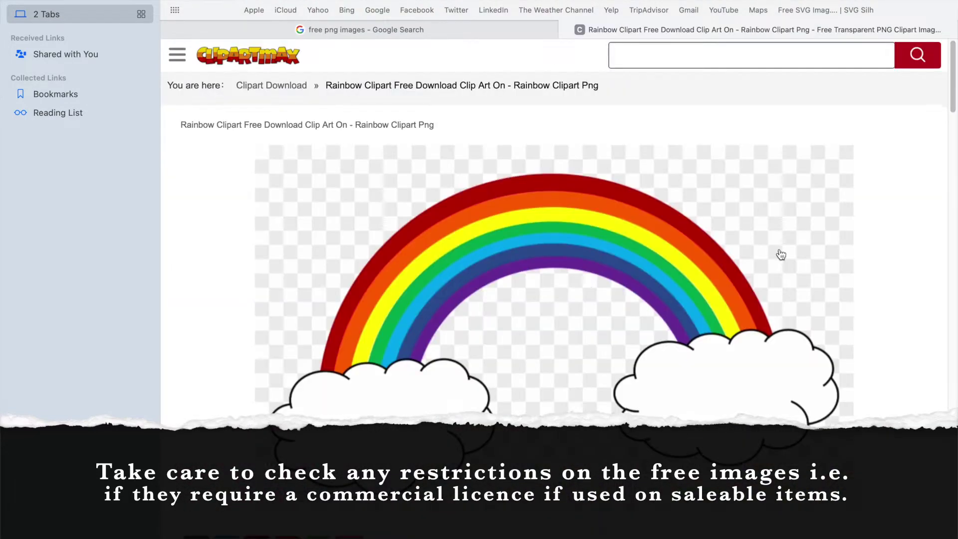
scroll(954, 120, down, 4)
scroll(953, 120, down, 5)
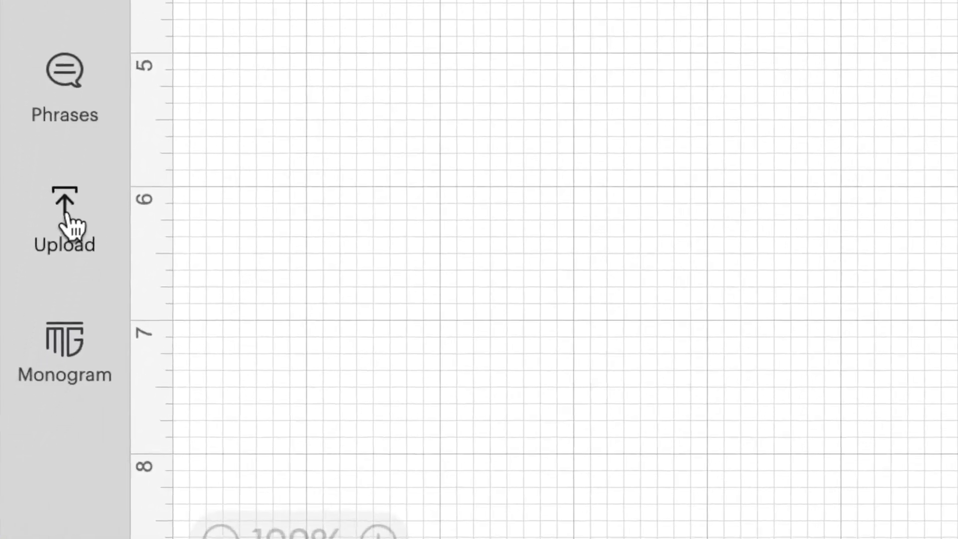
Step: Load rainbow.png from Downloads as a new image upload
click(51, 301)
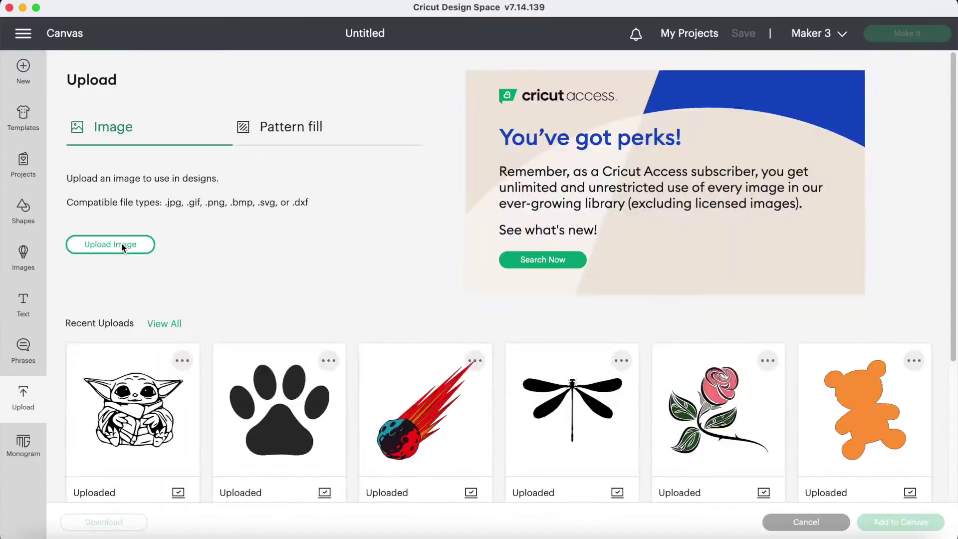
click(150, 232)
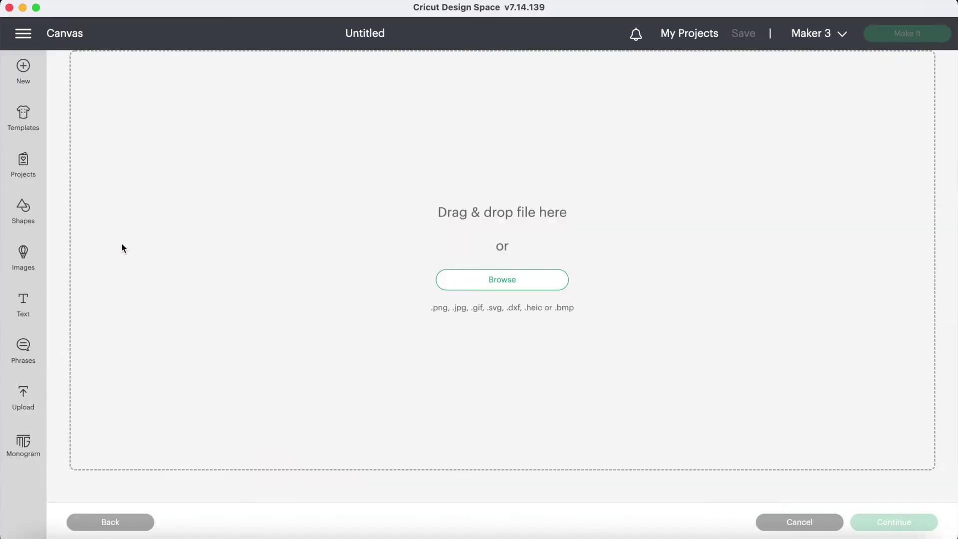
click(503, 280)
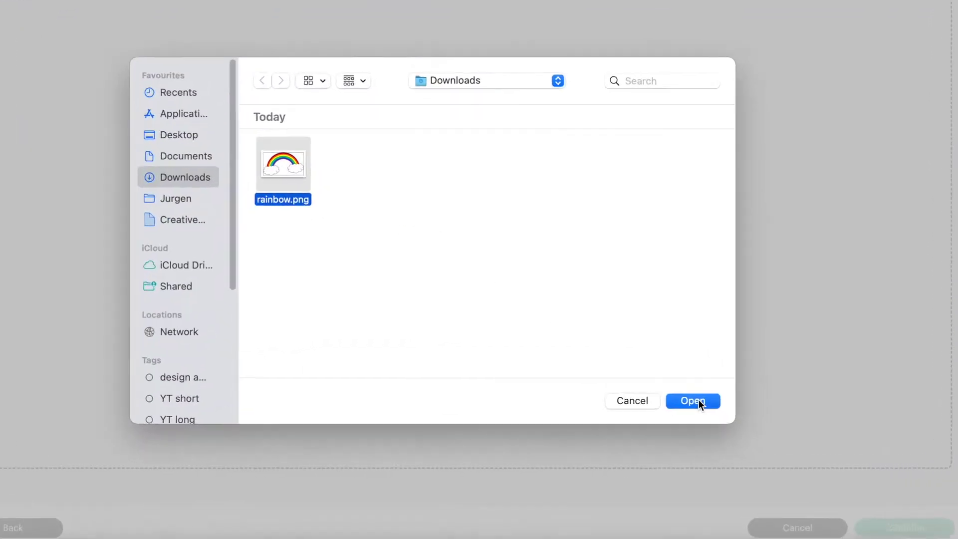
click(702, 407)
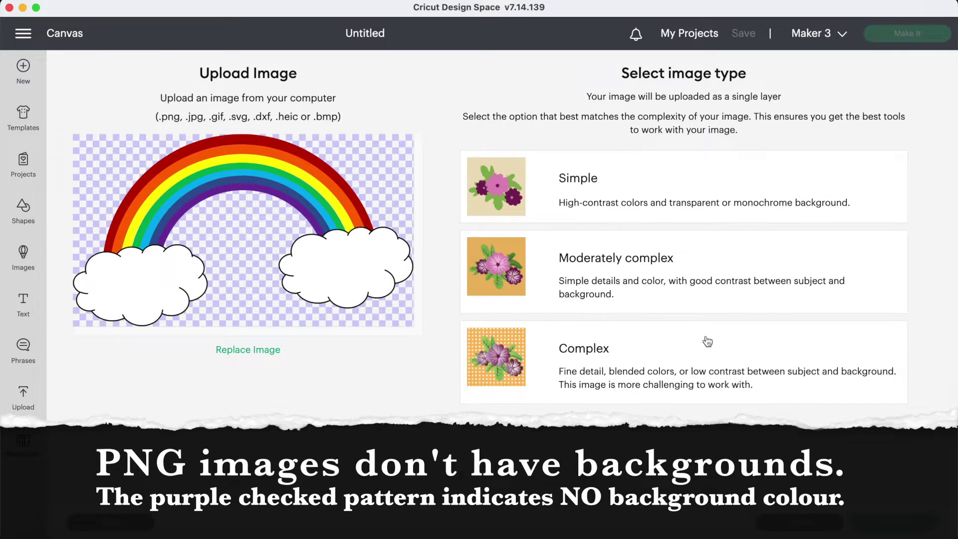
Step: Compare image types, choose Complex, and proceed to background removal
click(674, 282)
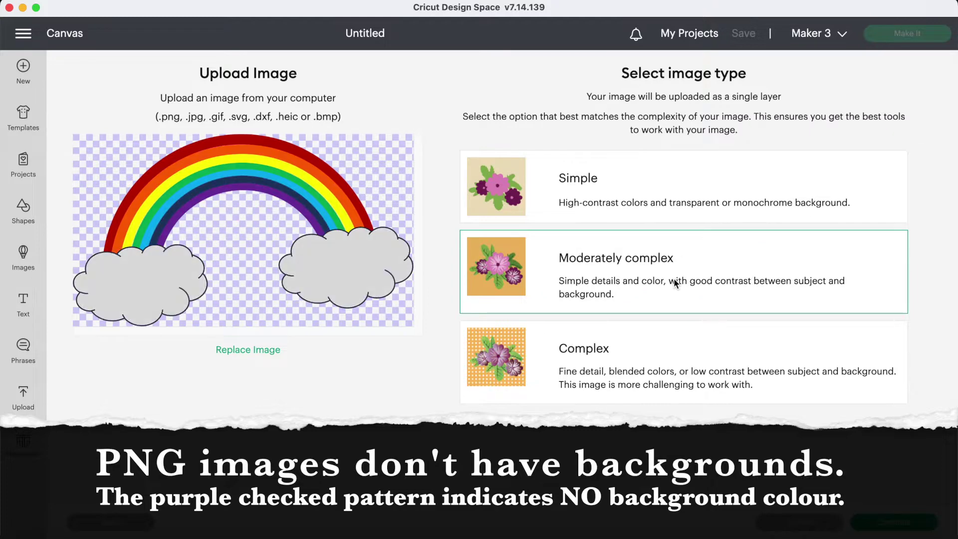
click(646, 199)
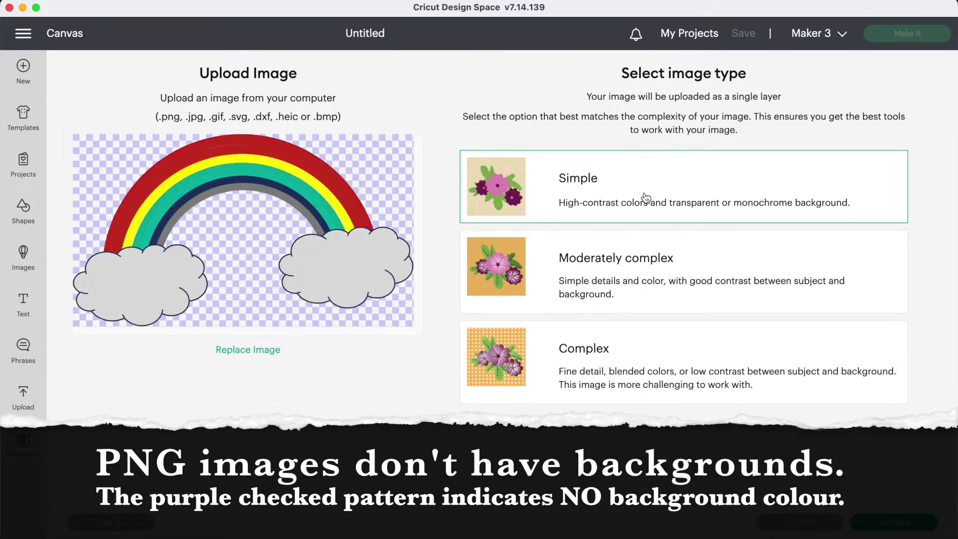
click(625, 370)
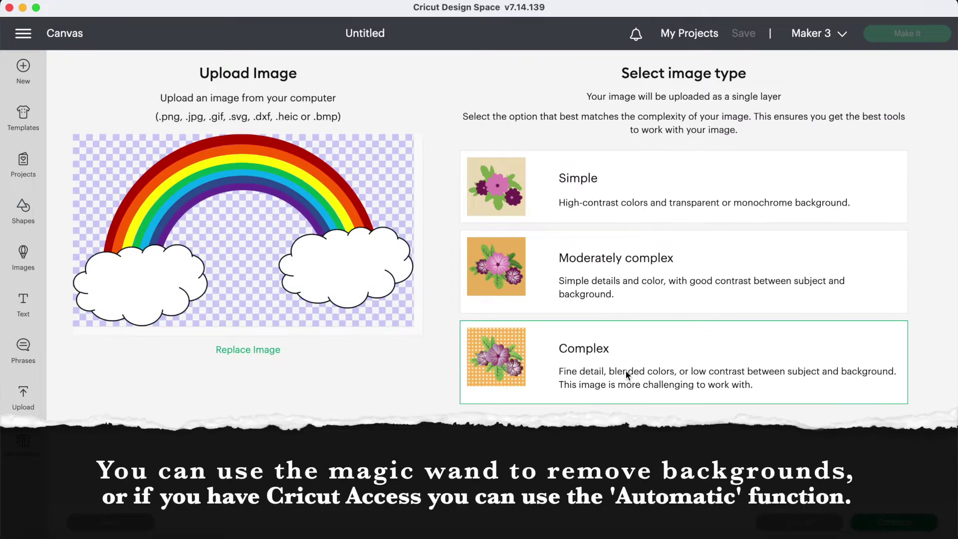
click(881, 528)
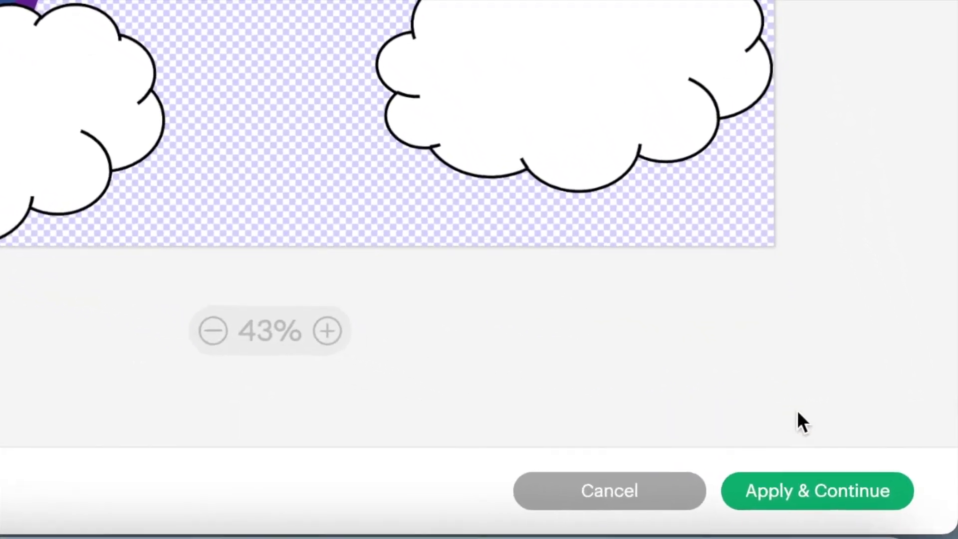
Step: Save the rainbow as a Print Then Cut image and add it to the canvas
click(794, 491)
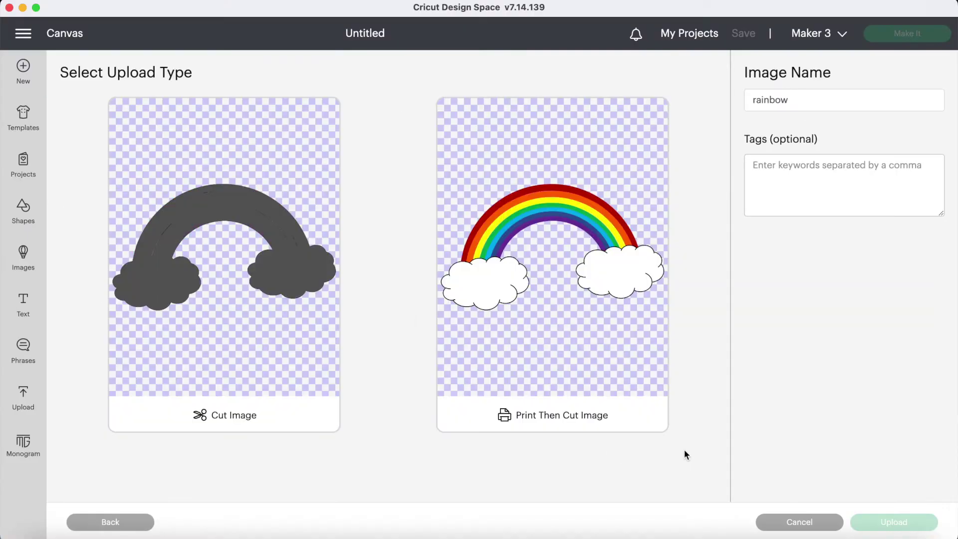
click(546, 315)
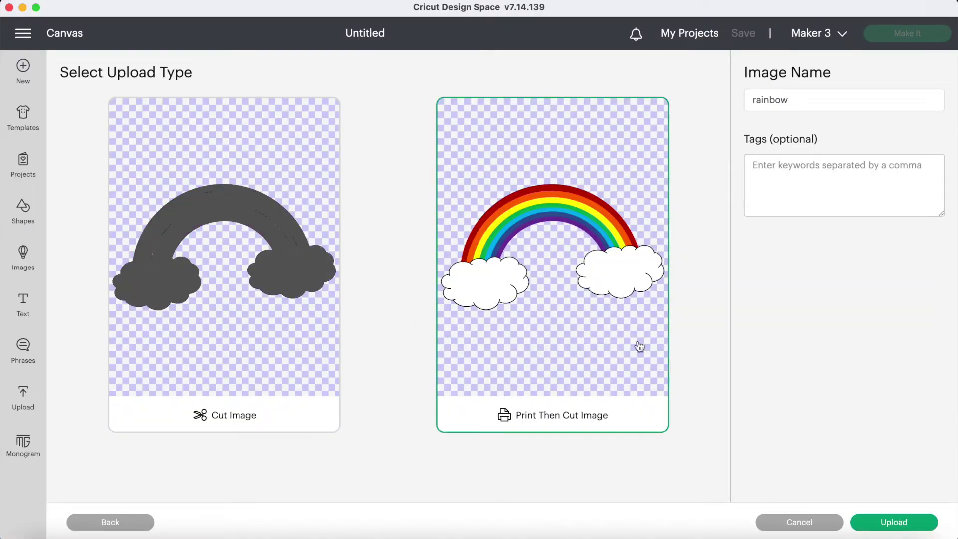
click(889, 524)
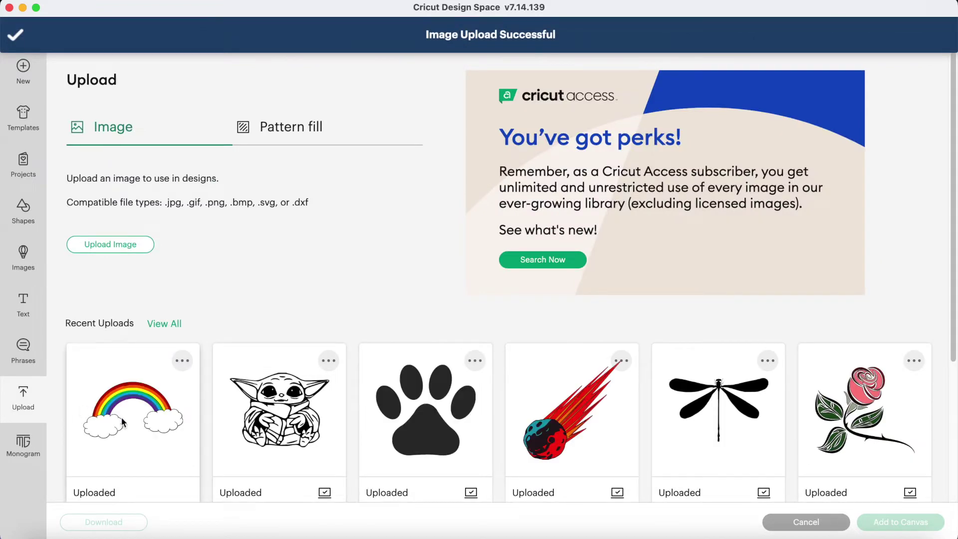
click(121, 422)
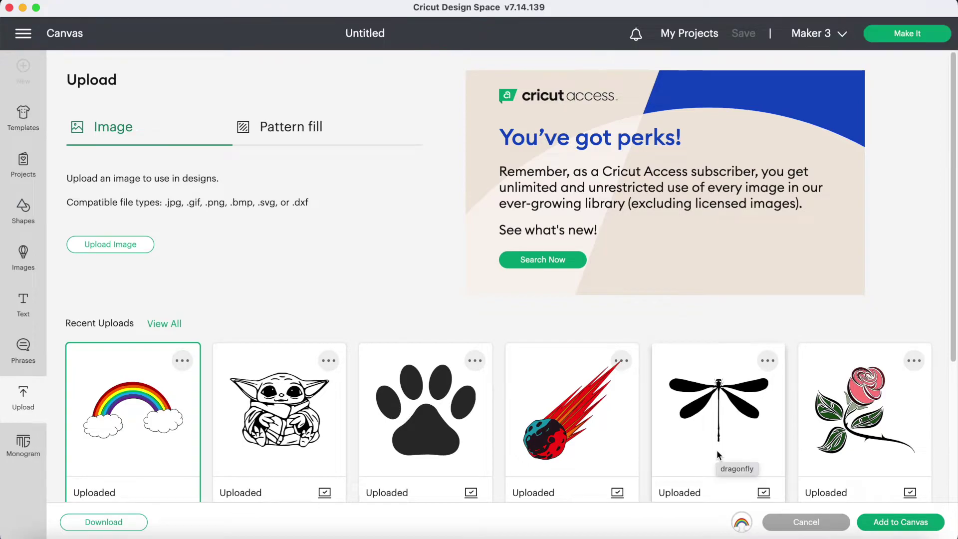
key(Return)
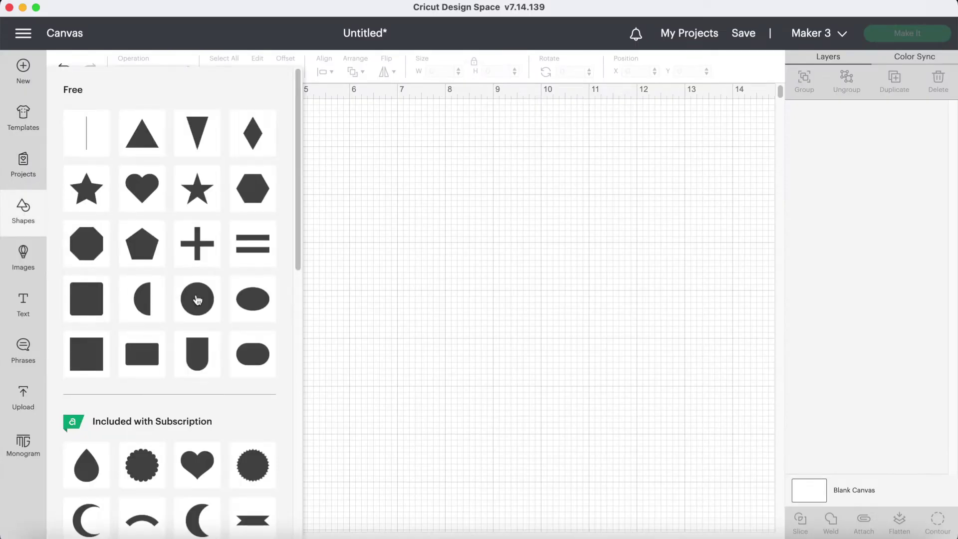
Step: Insert a circle and set its width to 1.2 inches
click(198, 300)
double_click(440, 74)
text(1.2)
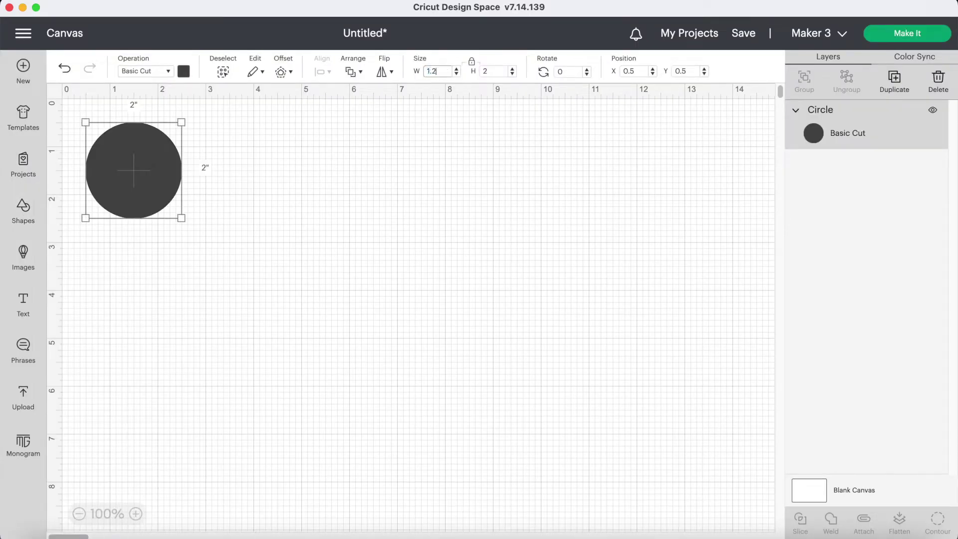
key(Return)
Step: Make the circle Print Then Cut with a purple pattern fill
click(172, 73)
click(154, 275)
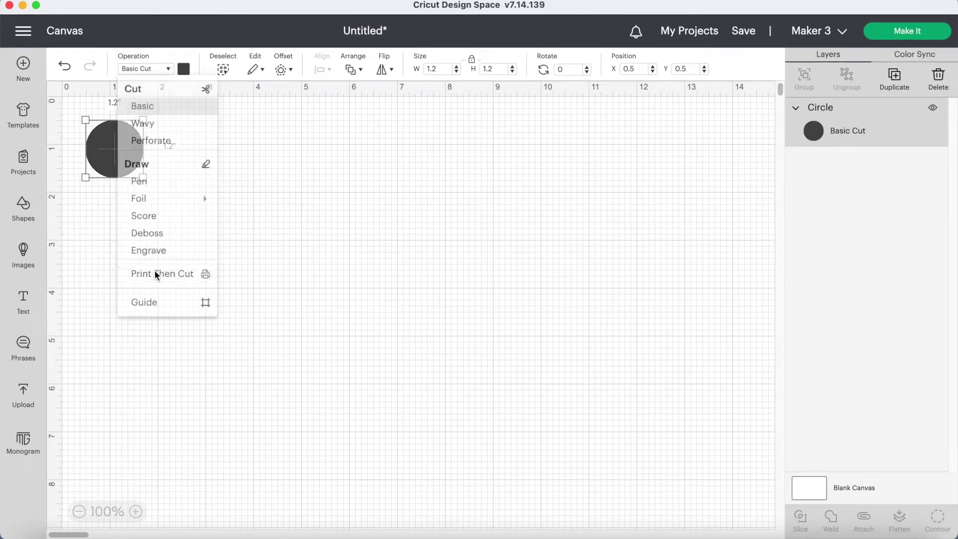
click(185, 71)
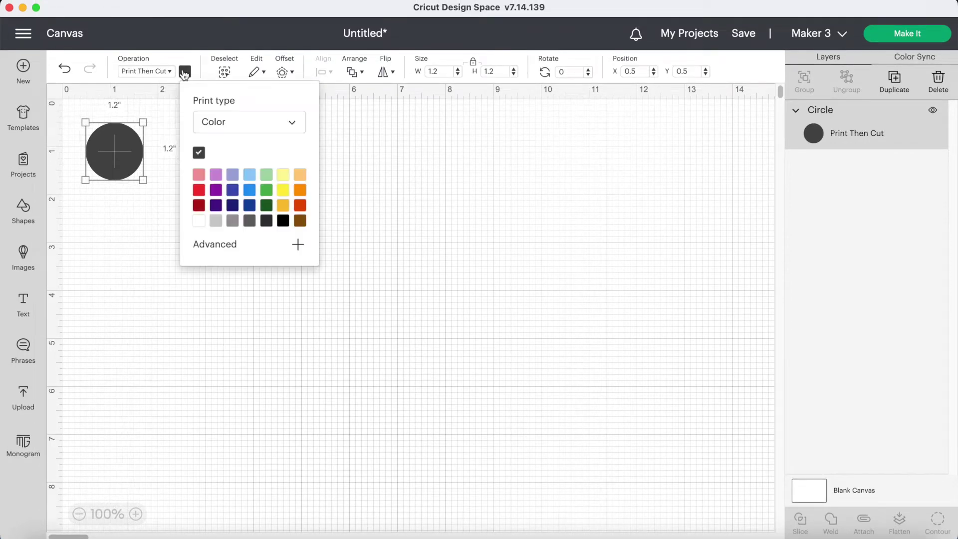
click(296, 125)
click(232, 169)
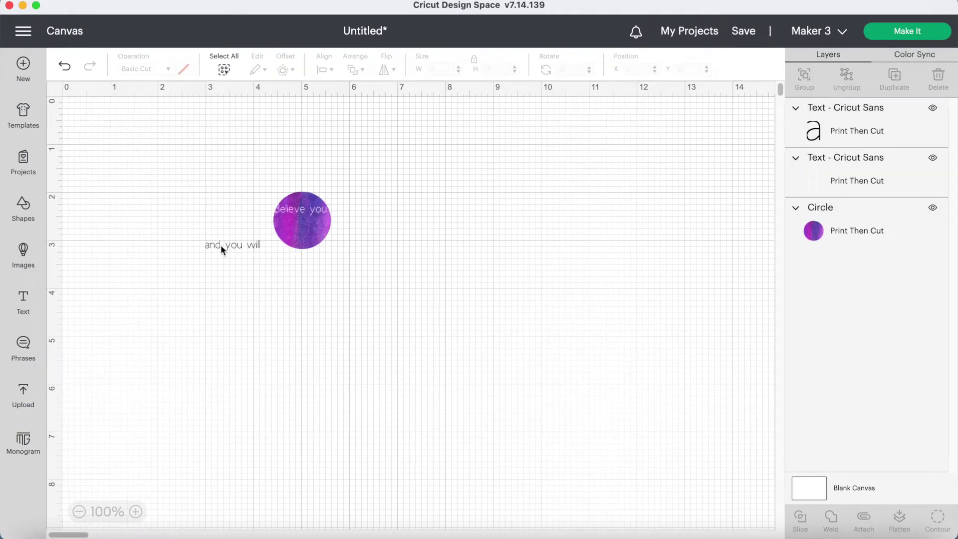
Step: Move the second text line onto the circle and place a Print Then Cut heart at its bottom
drag(221, 244, 308, 235)
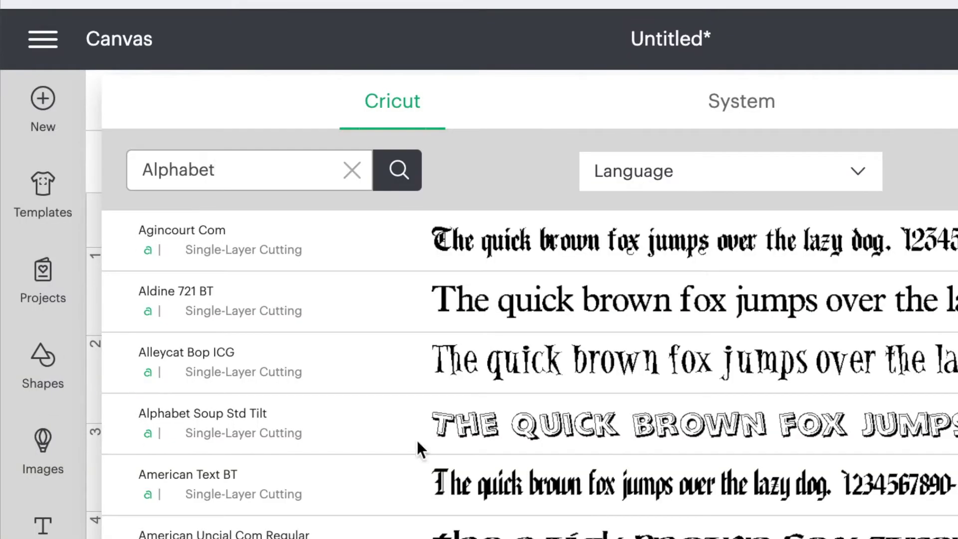
click(145, 68)
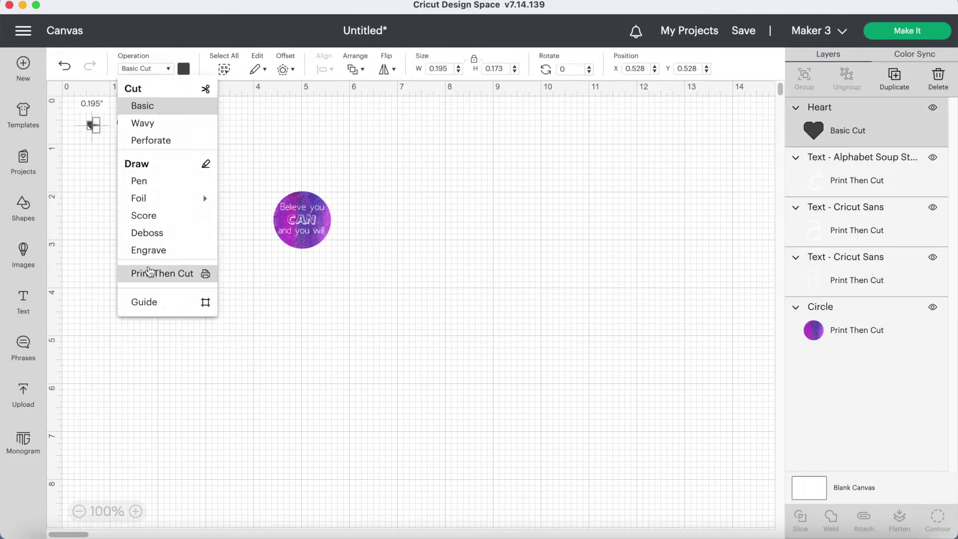
click(148, 273)
drag(92, 125, 306, 235)
Step: Add a 1.3-inch offset border around the lettered circle
click(302, 220)
click(184, 68)
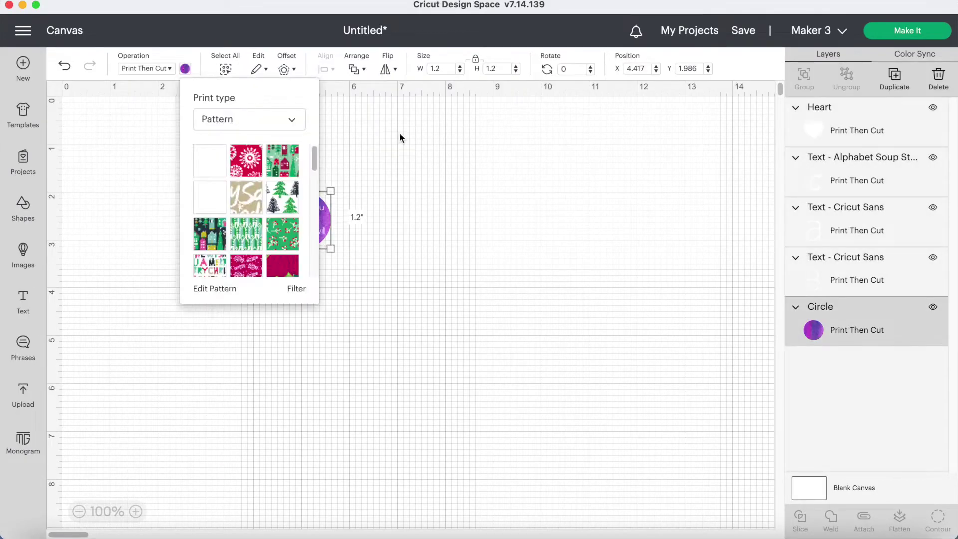
click(300, 231)
key(Escape)
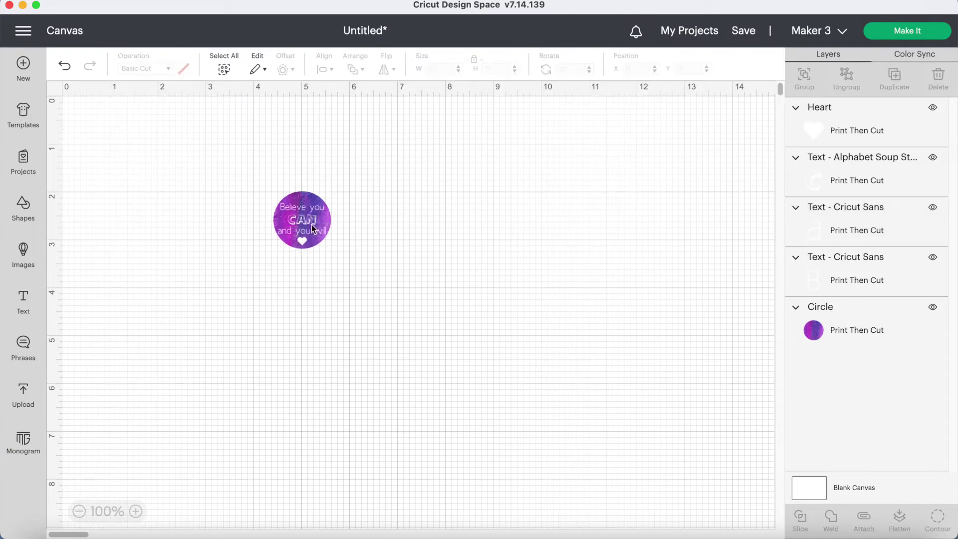
click(317, 239)
click(284, 69)
click(334, 218)
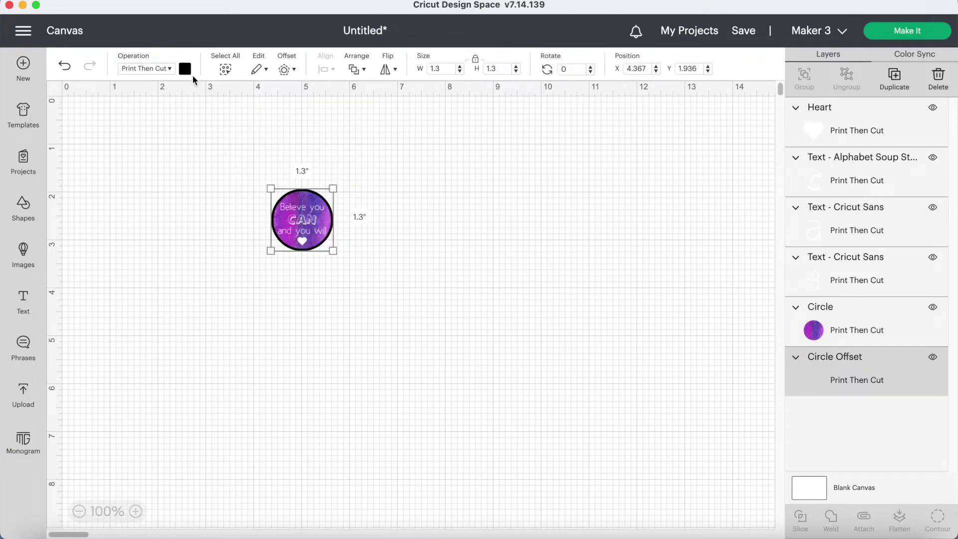
Step: Fill the offset border with the purple pattern and flatten the whole sticker
click(185, 69)
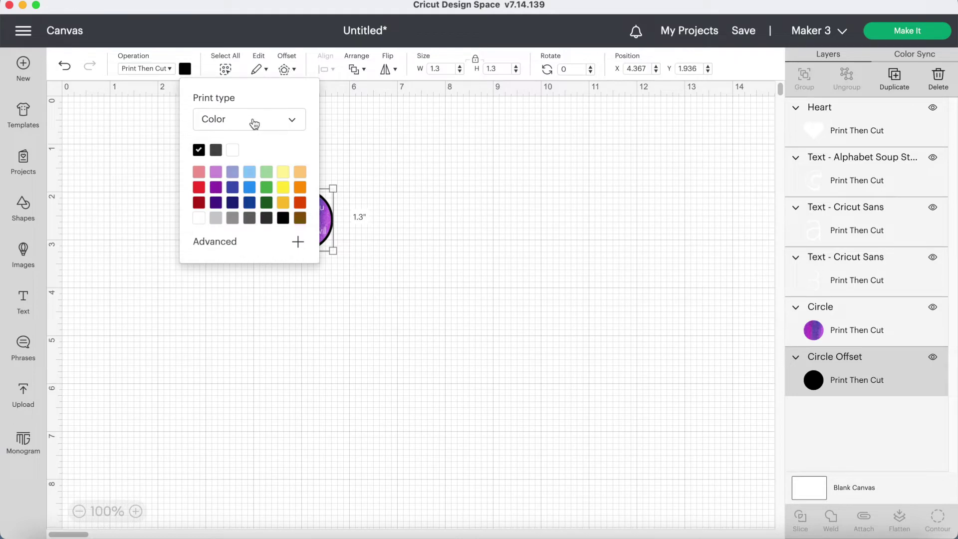
click(255, 122)
click(240, 163)
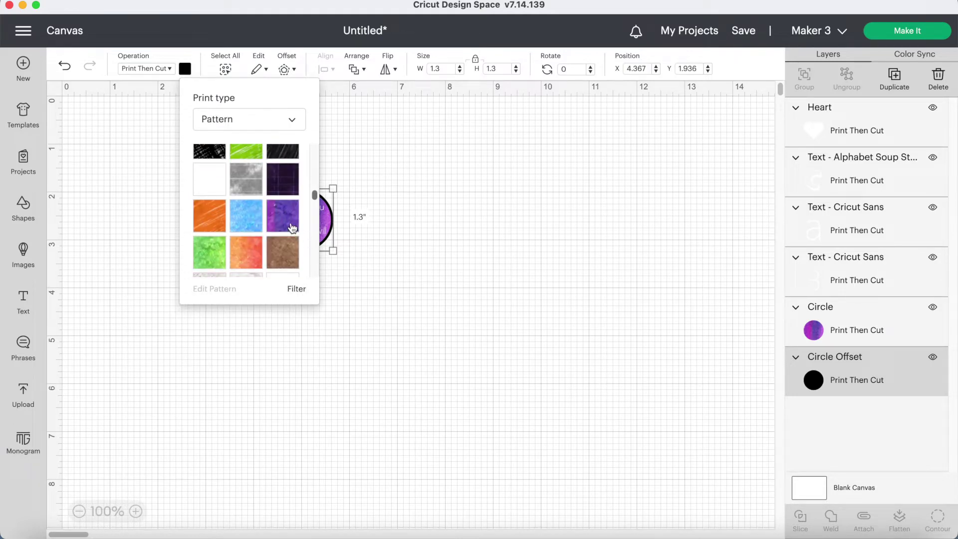
click(291, 228)
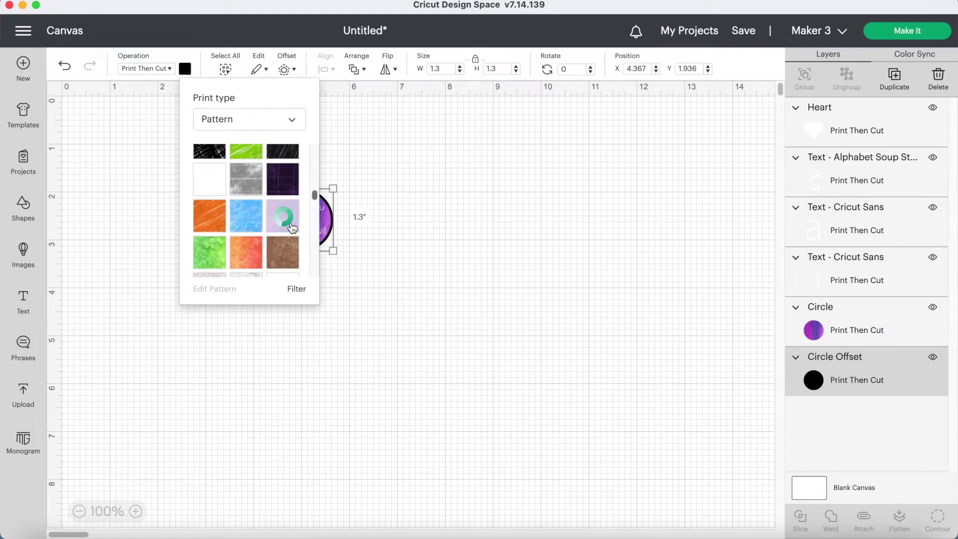
click(430, 223)
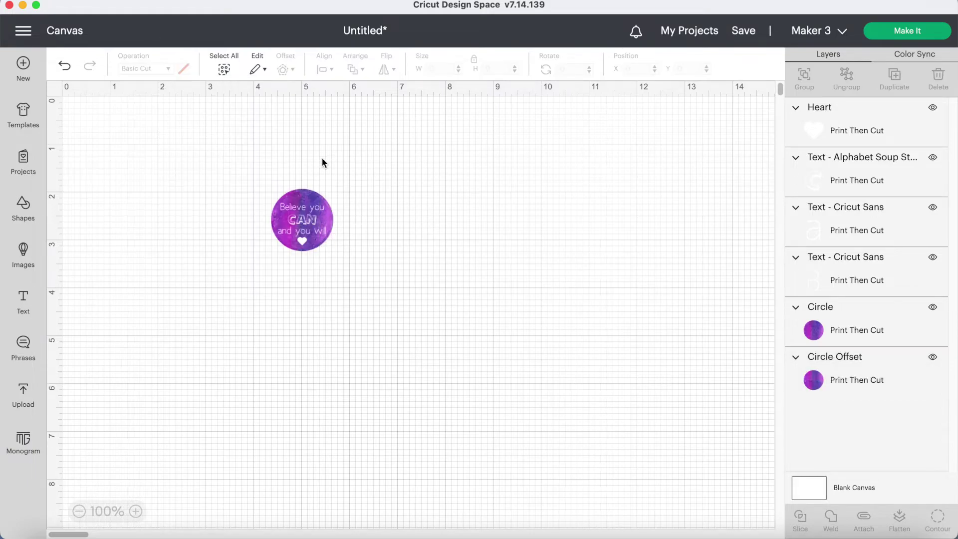
drag(323, 160, 289, 285)
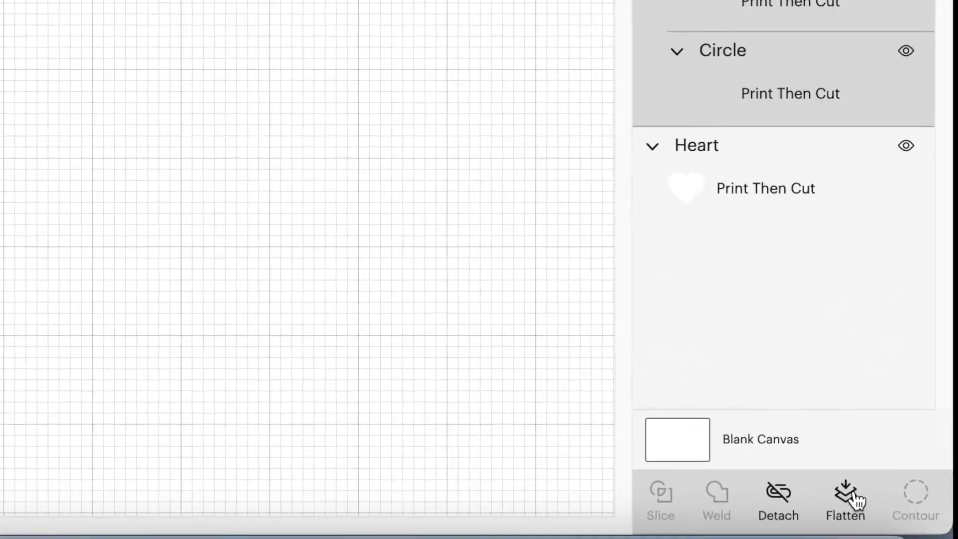
click(871, 506)
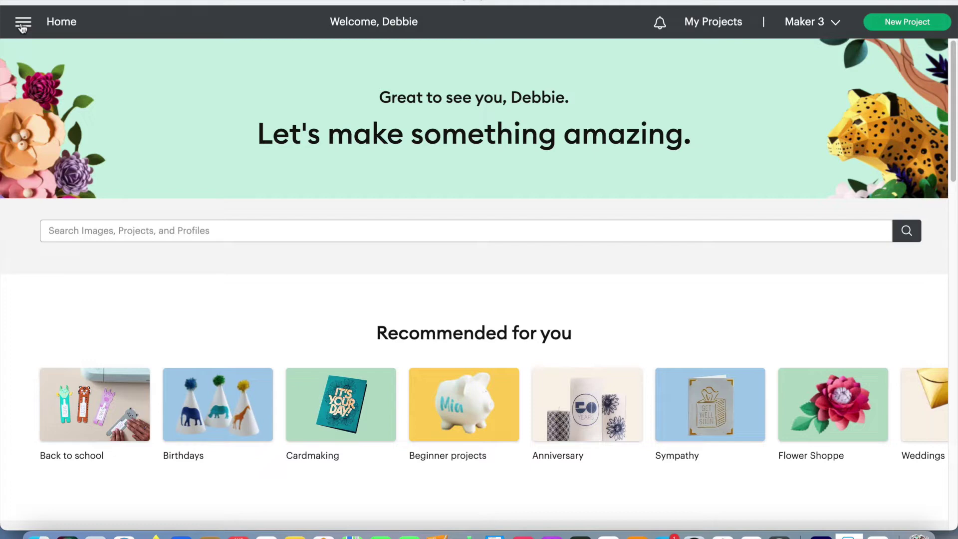
Step: Start Print Then Cut calibration and print the calibration sheet
click(23, 24)
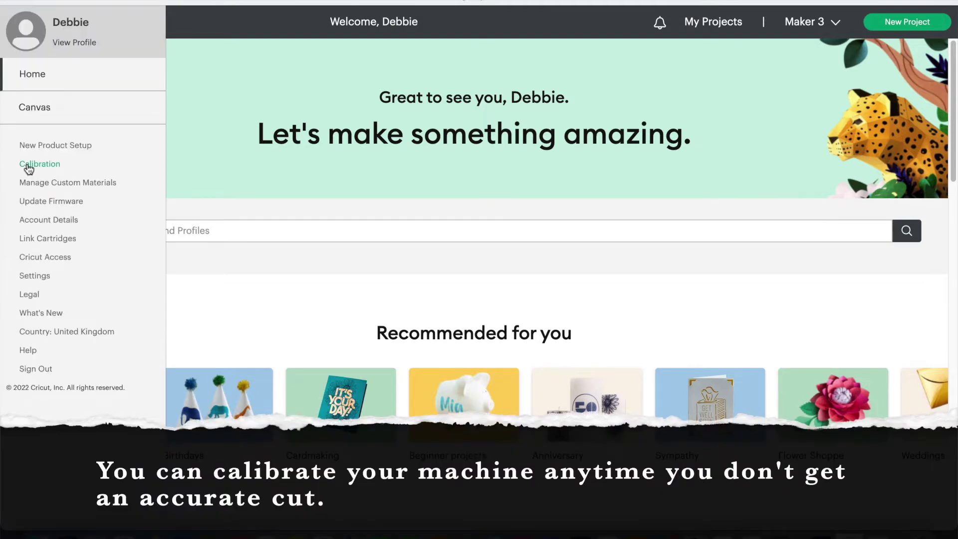
click(28, 167)
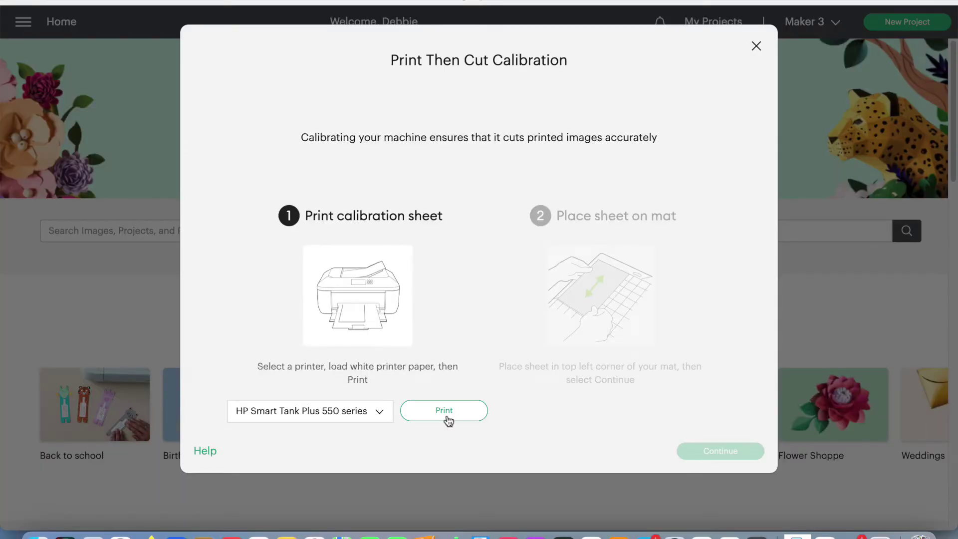
click(447, 417)
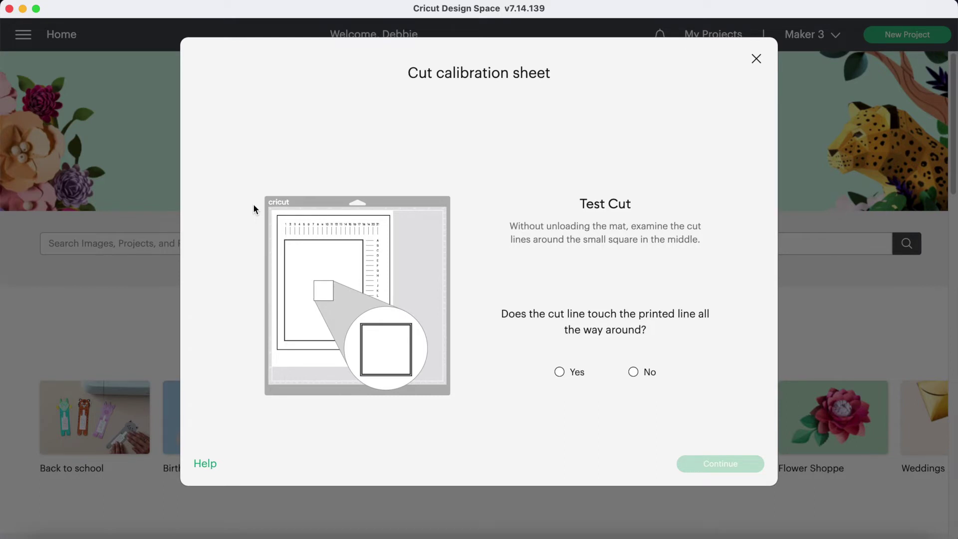
Step: Finish cut calibration with lines 12 and M, then select all five stickers
click(560, 373)
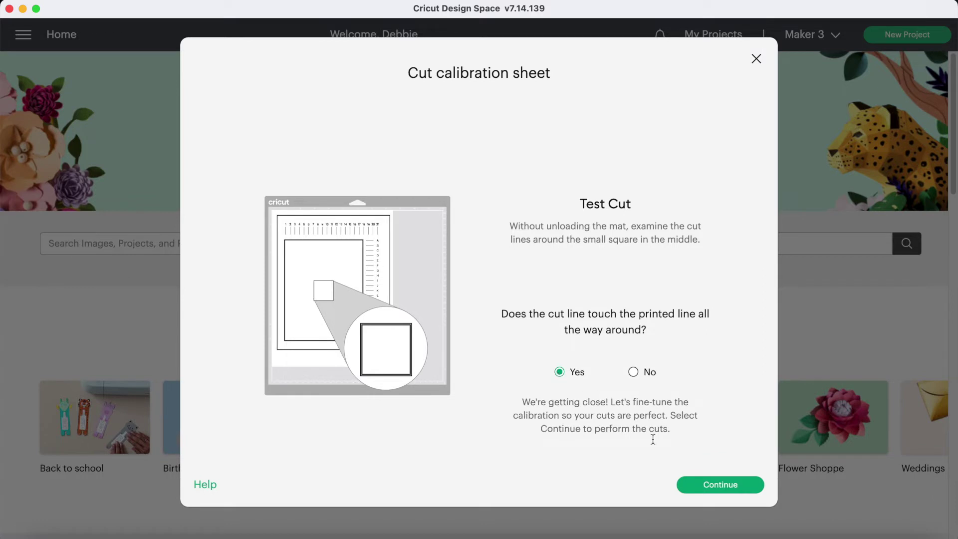
click(723, 489)
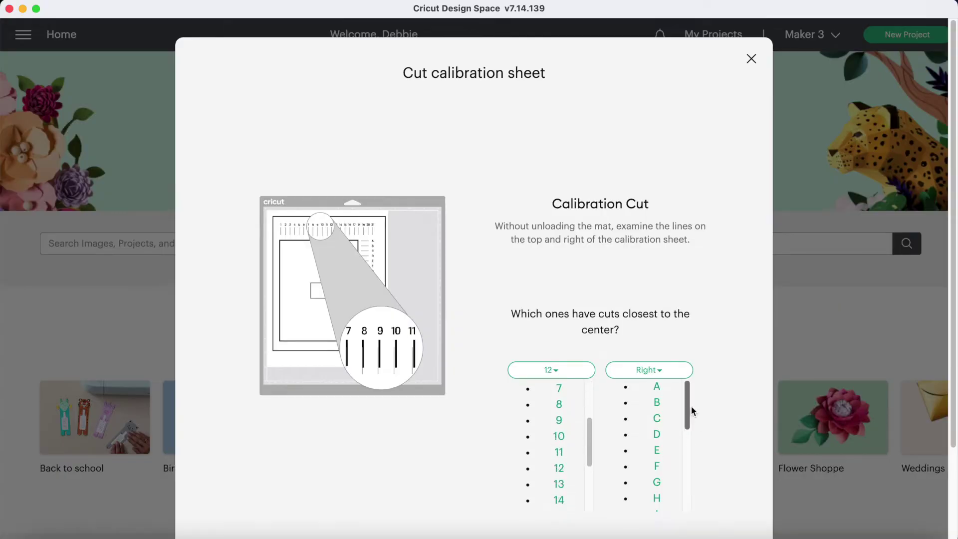
drag(692, 407, 685, 450)
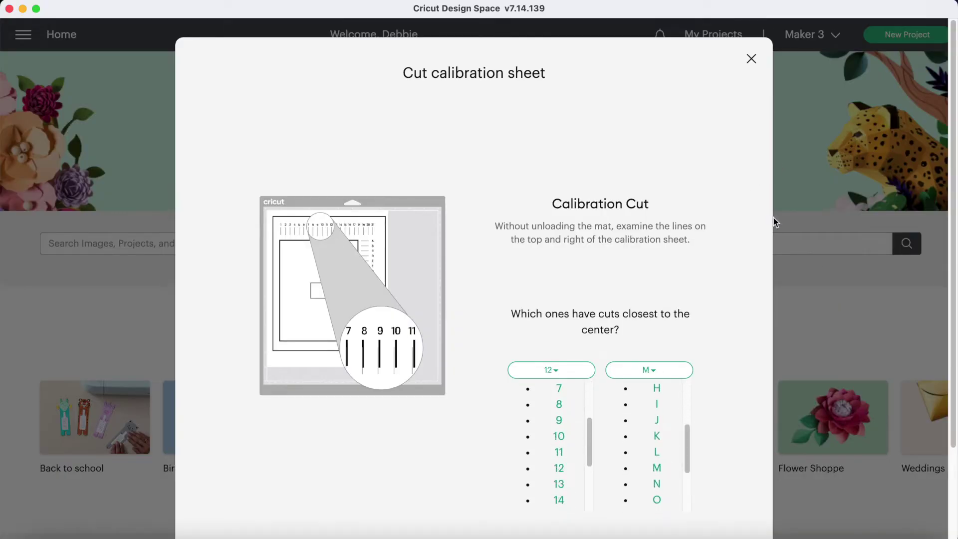
scroll(774, 217, down, 3)
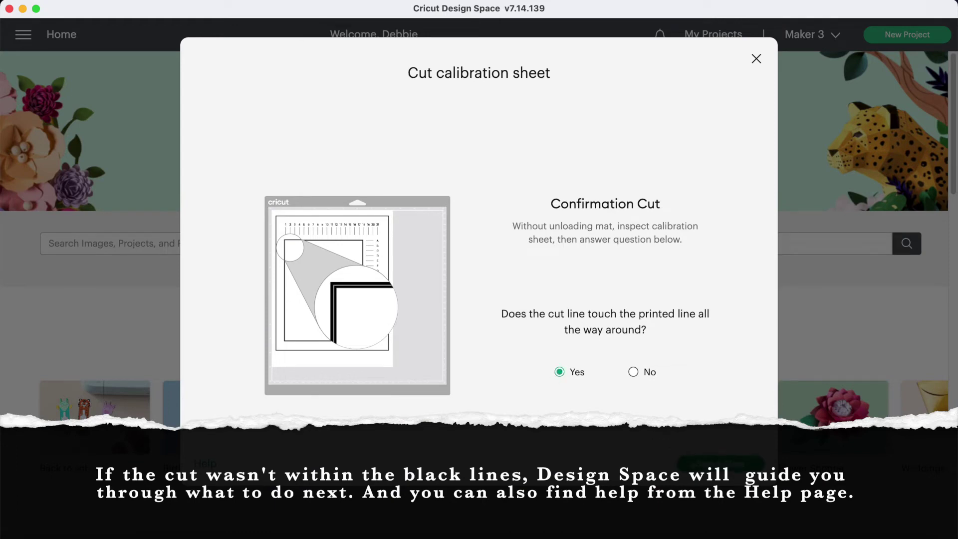
click(701, 466)
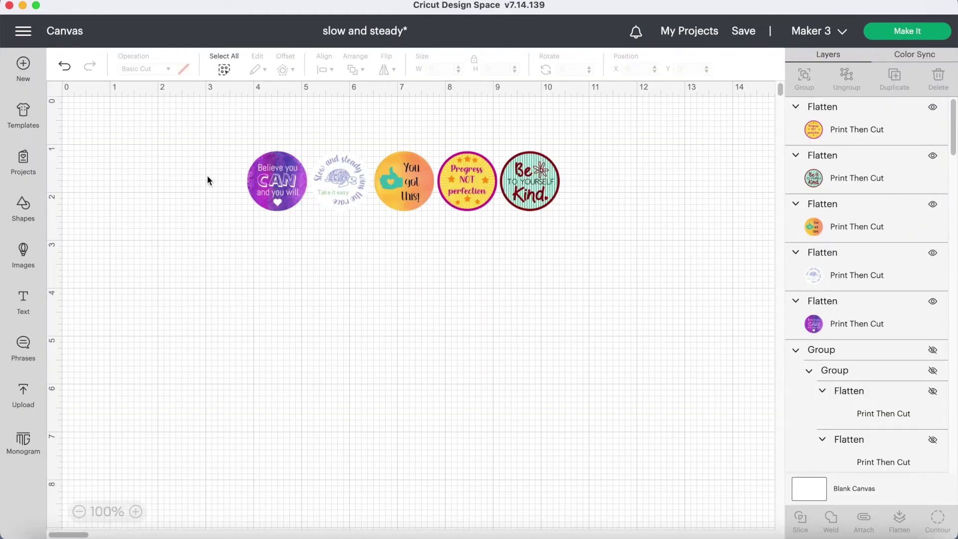
drag(208, 175, 607, 226)
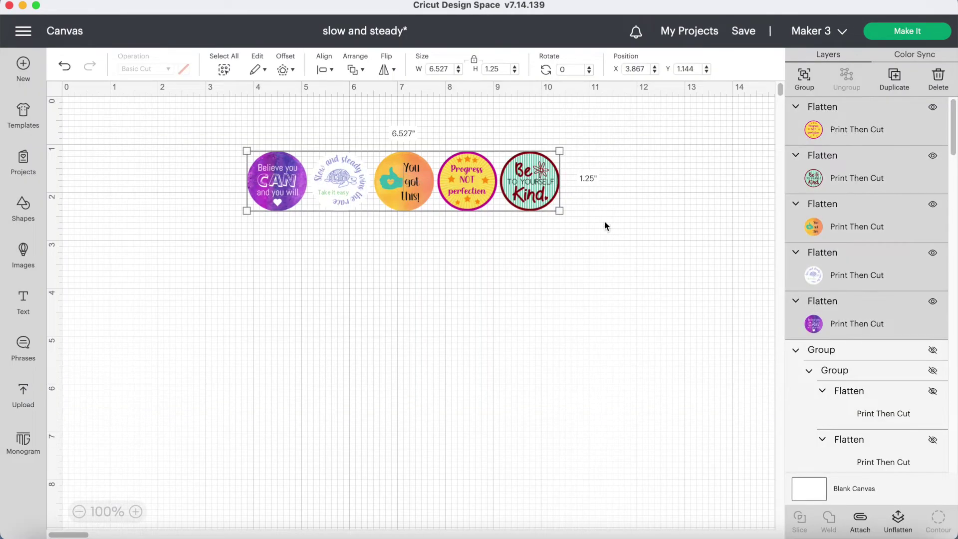
Step: Attach the five stickers and send them to the Print Then Cut mat
click(869, 523)
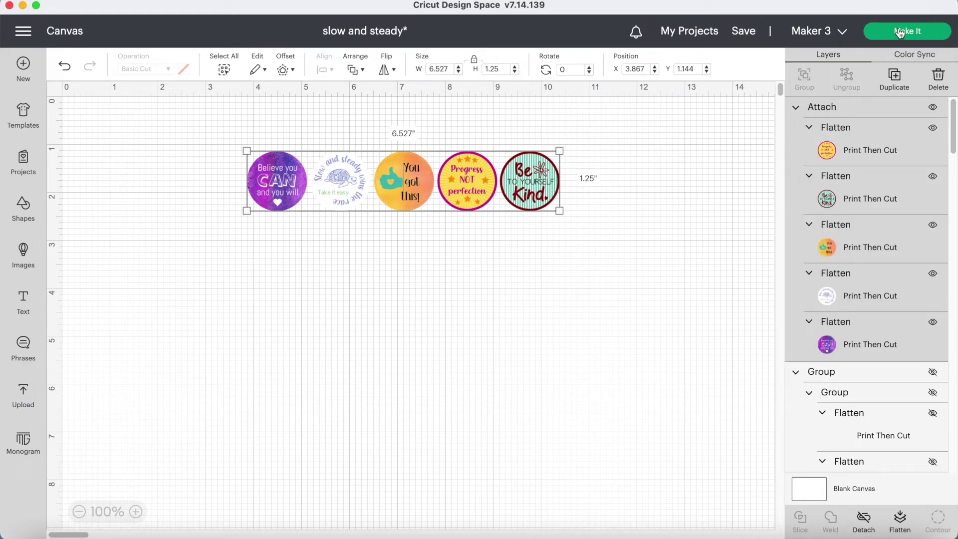
click(900, 32)
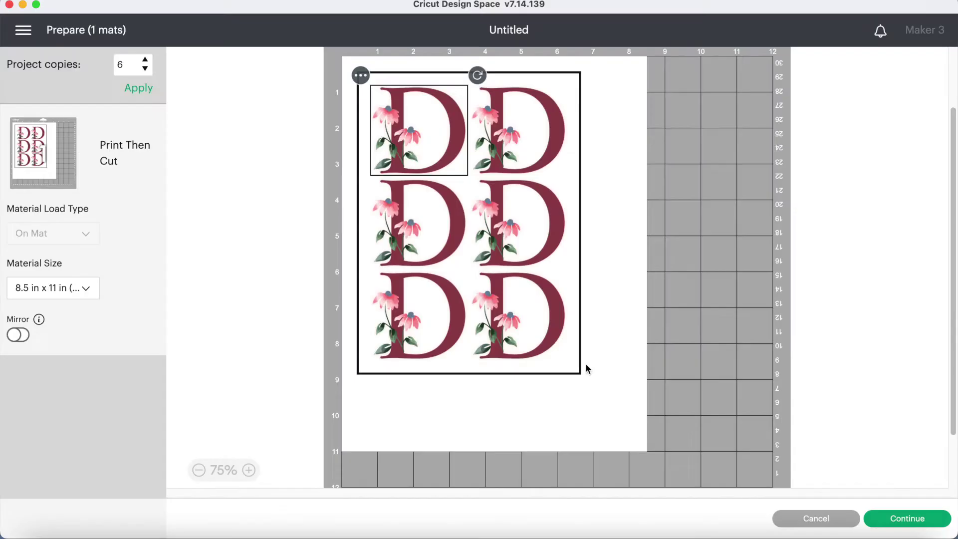
Step: Move the bottom-right D sticker lower and right on the mat
click(542, 330)
click(559, 352)
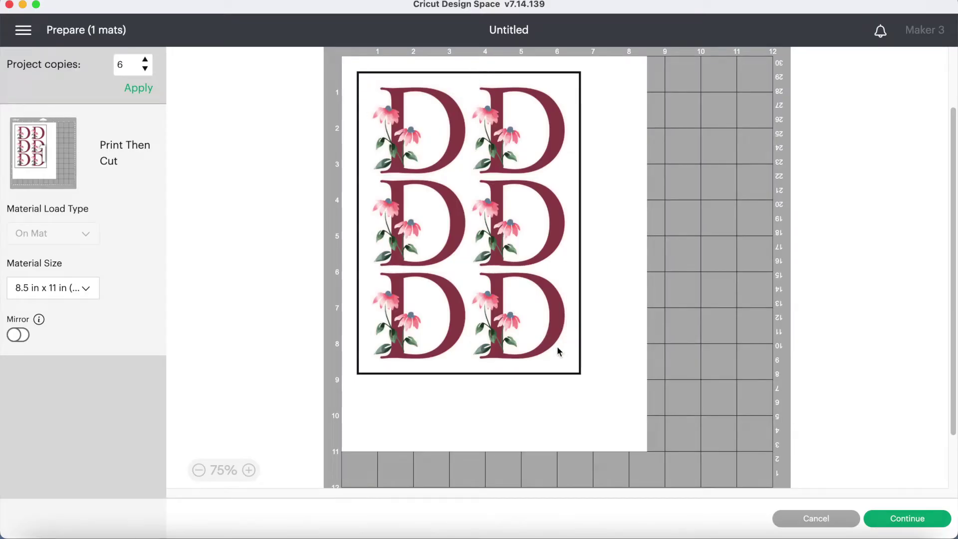
drag(517, 318, 574, 378)
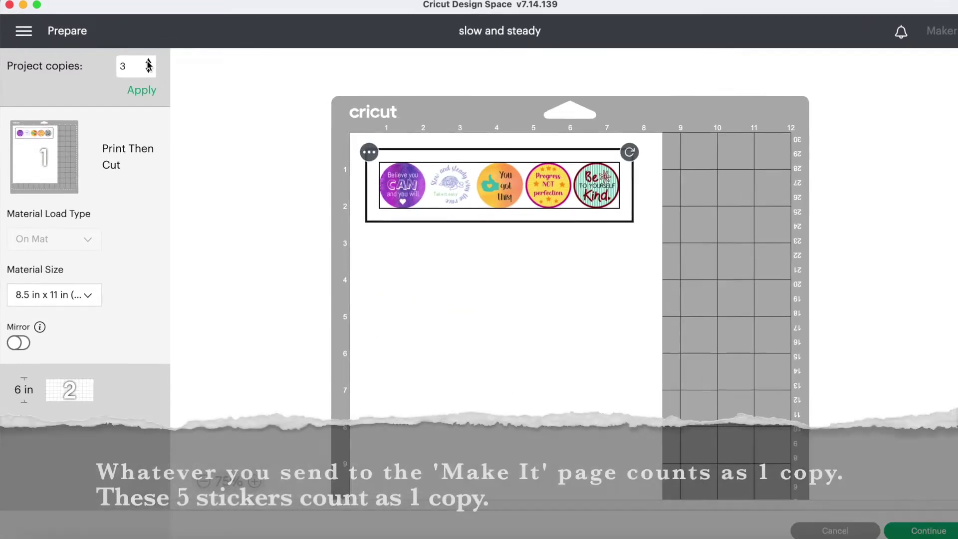
Step: Set project copies to 7 and apply them to the mat
click(144, 59)
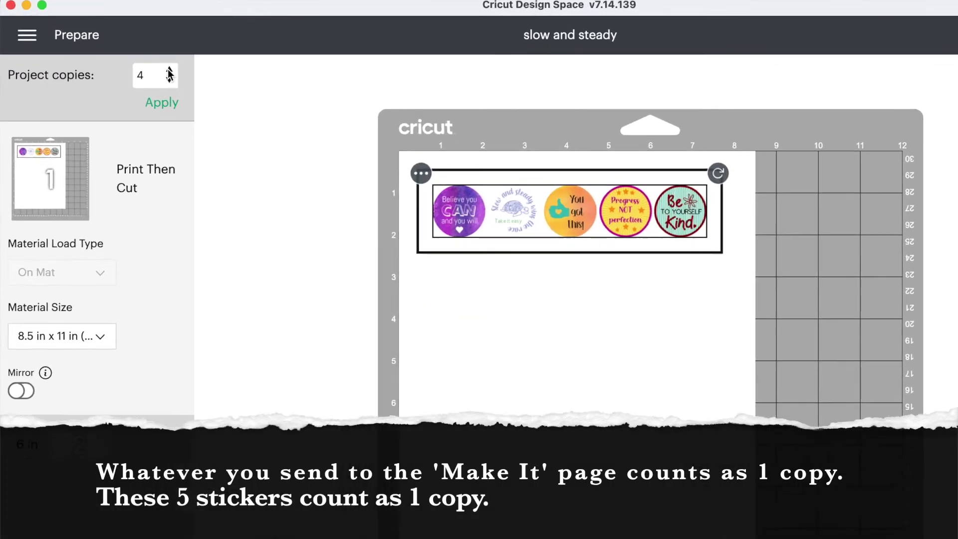
click(144, 59)
click(144, 60)
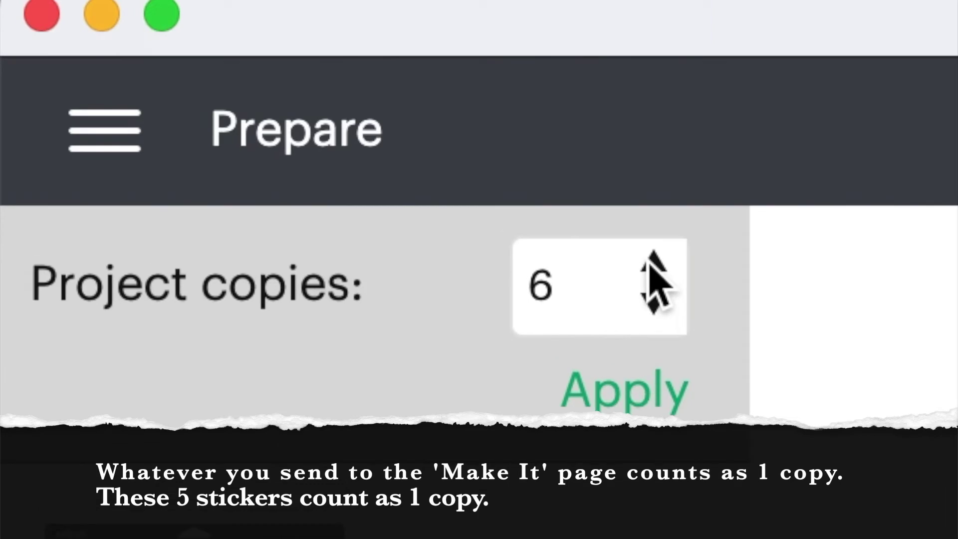
click(277, 114)
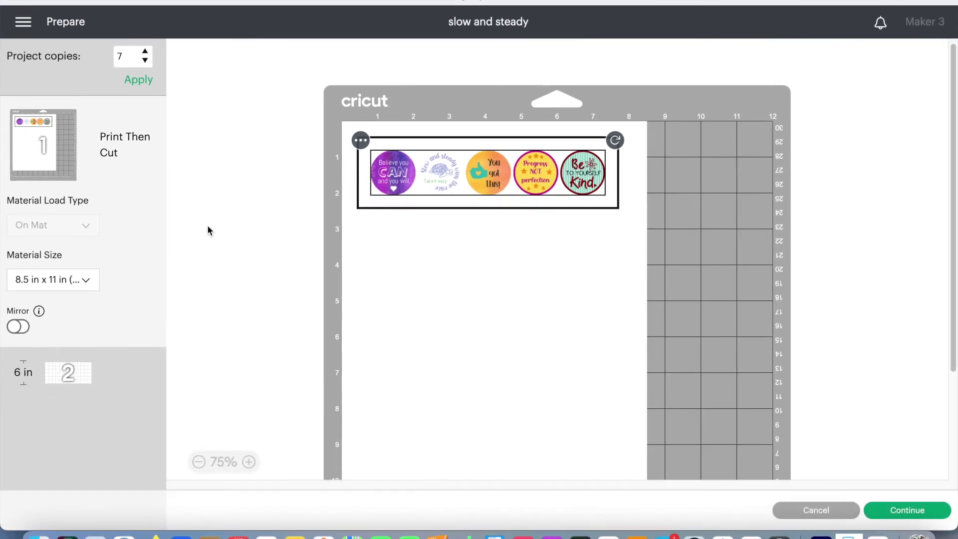
click(143, 98)
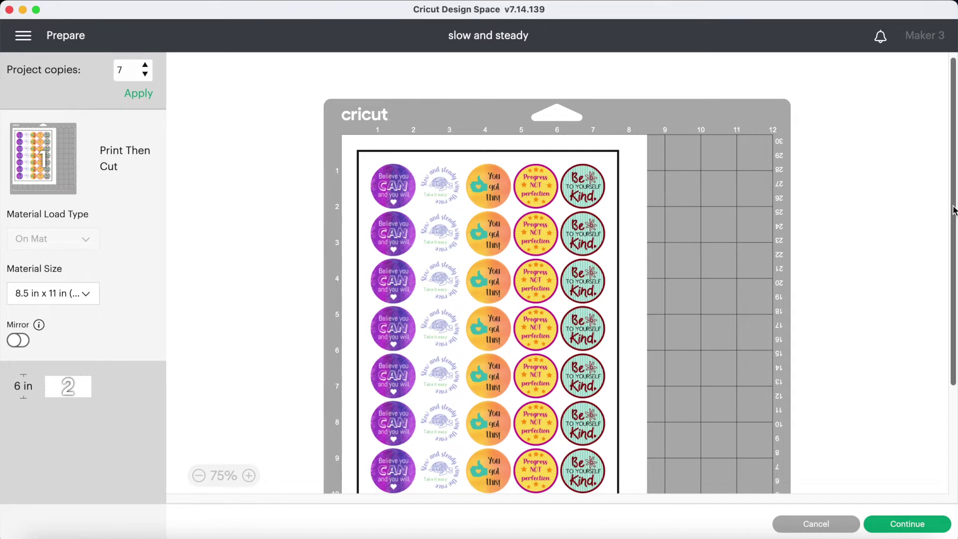
scroll(954, 210, down, 3)
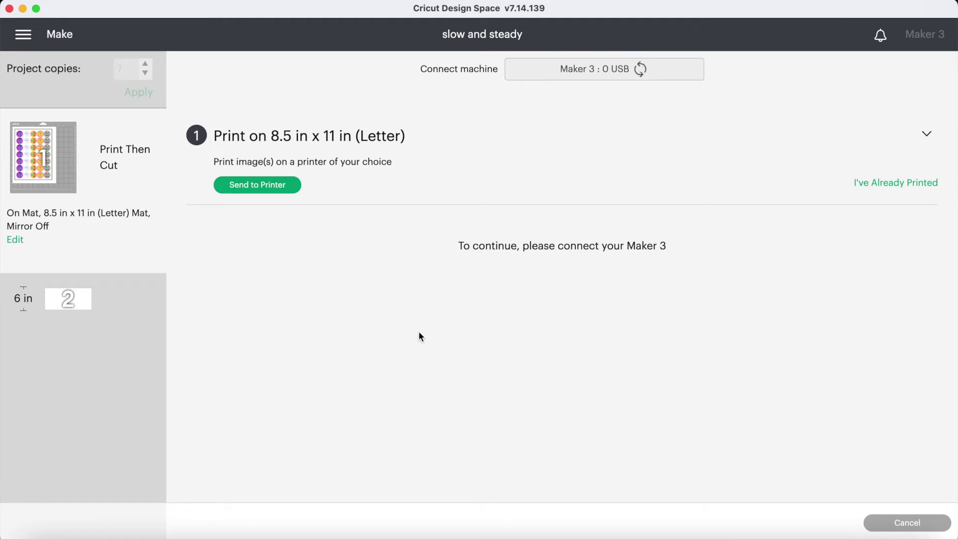
Step: Send the seven-row sticker sheet to the printer with bleed on, using the system print dialog
click(268, 185)
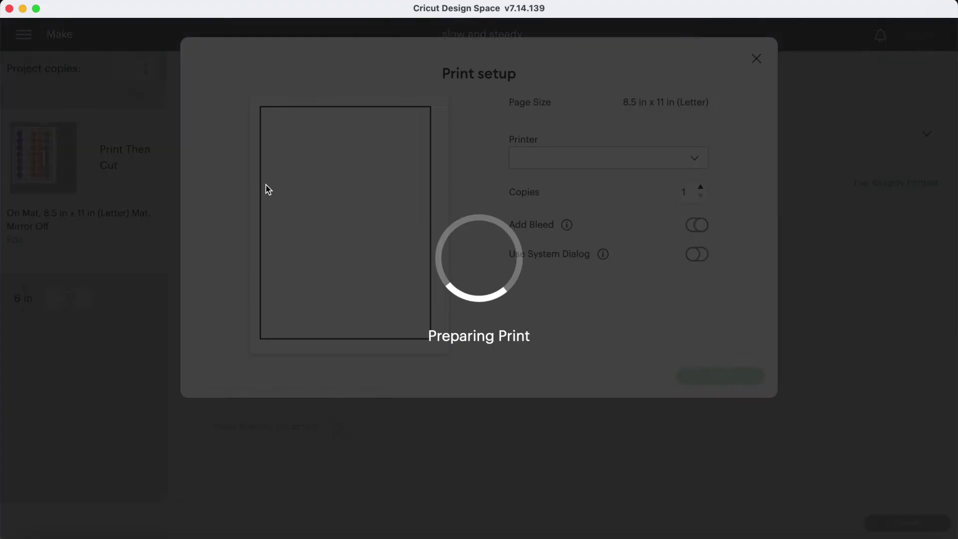
click(697, 255)
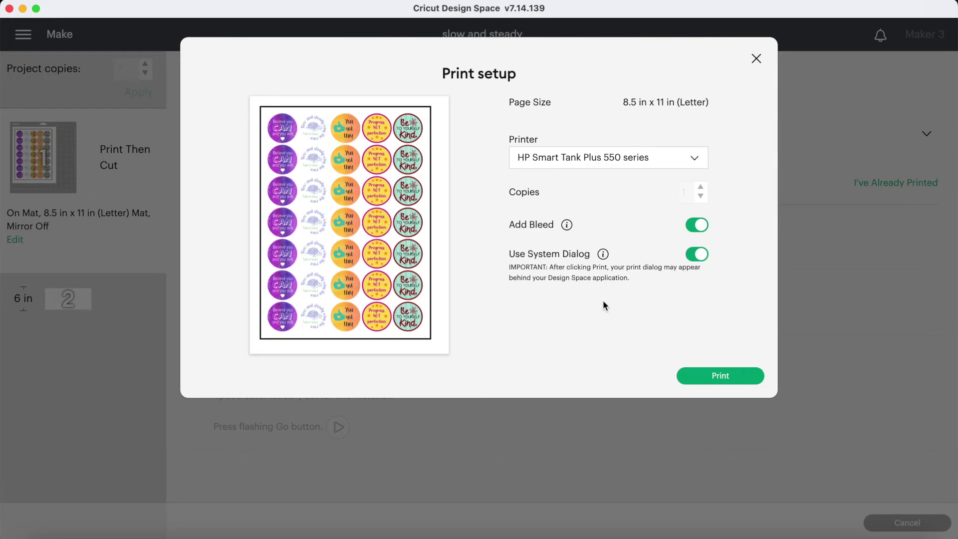
click(712, 378)
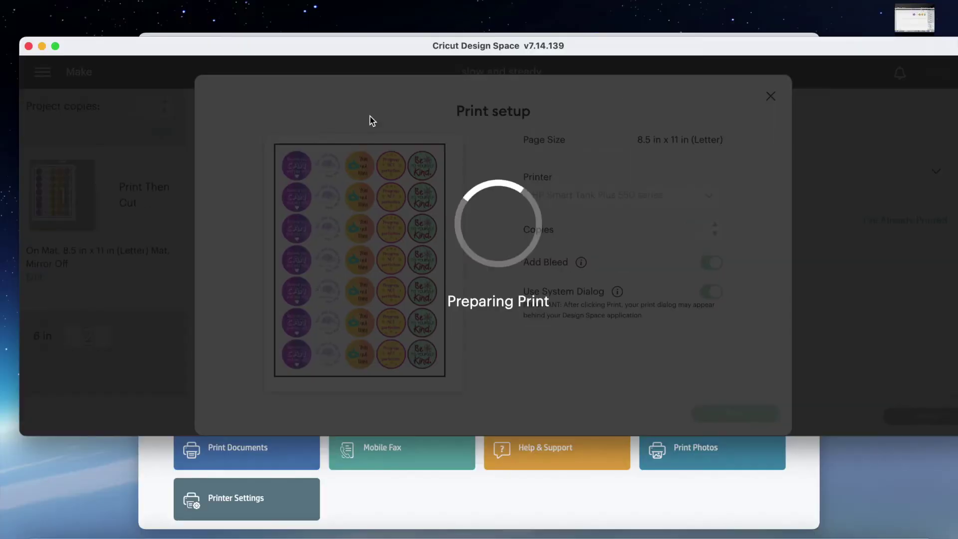
Step: Choose Specialty Paper, Matte as the paper type in the macOS Print dialog
drag(167, 45, 340, 376)
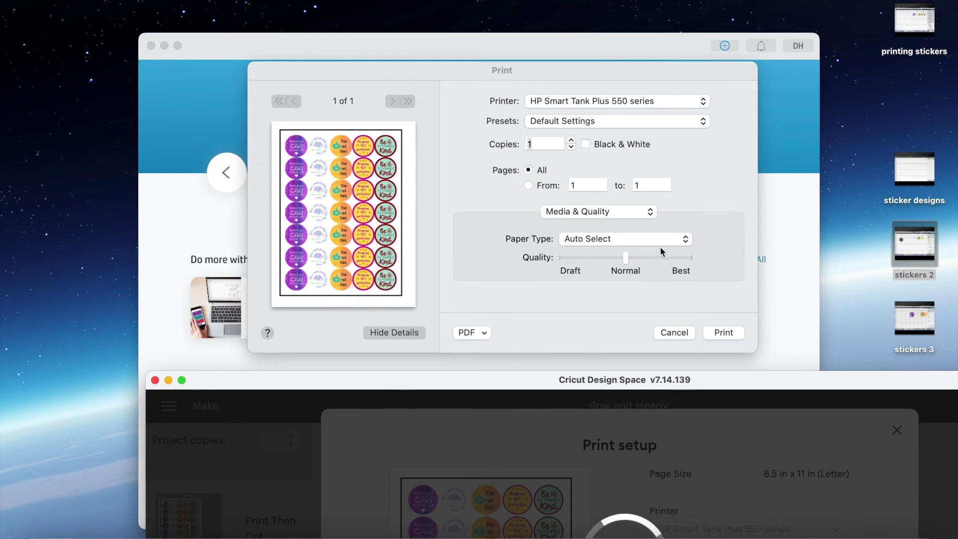
click(685, 241)
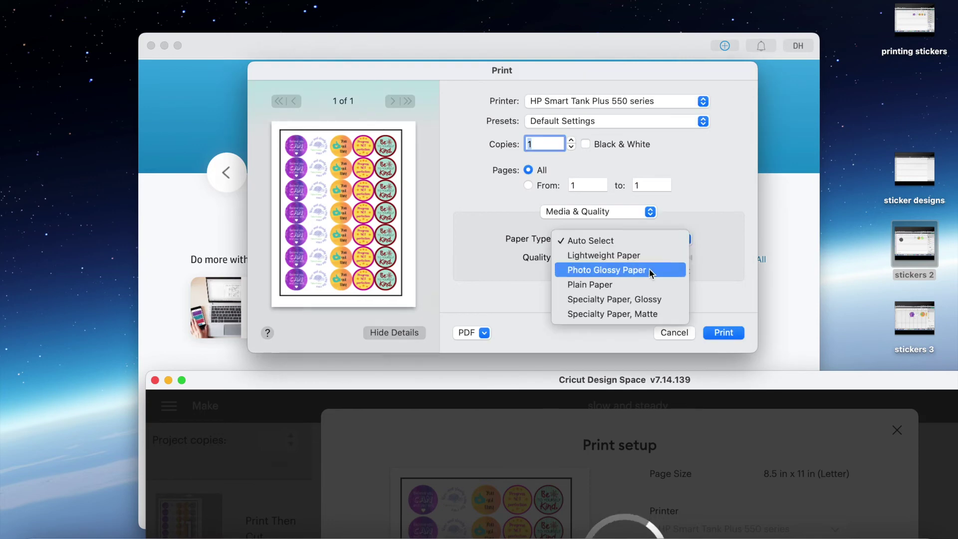
click(641, 313)
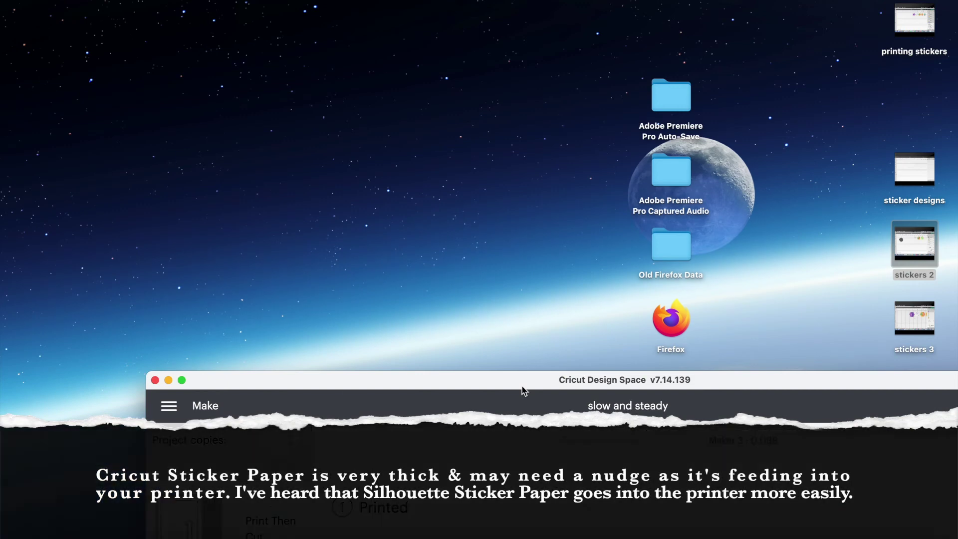
drag(522, 386, 416, 79)
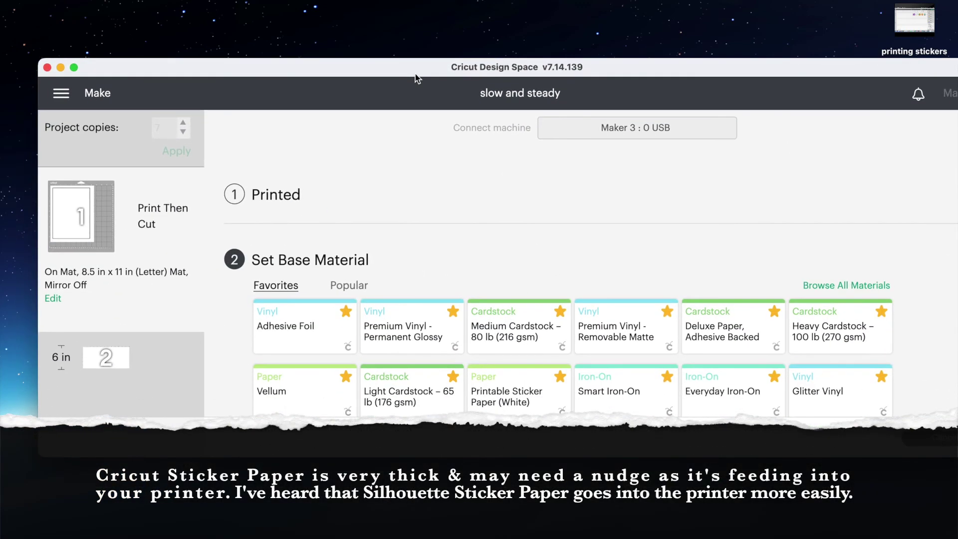